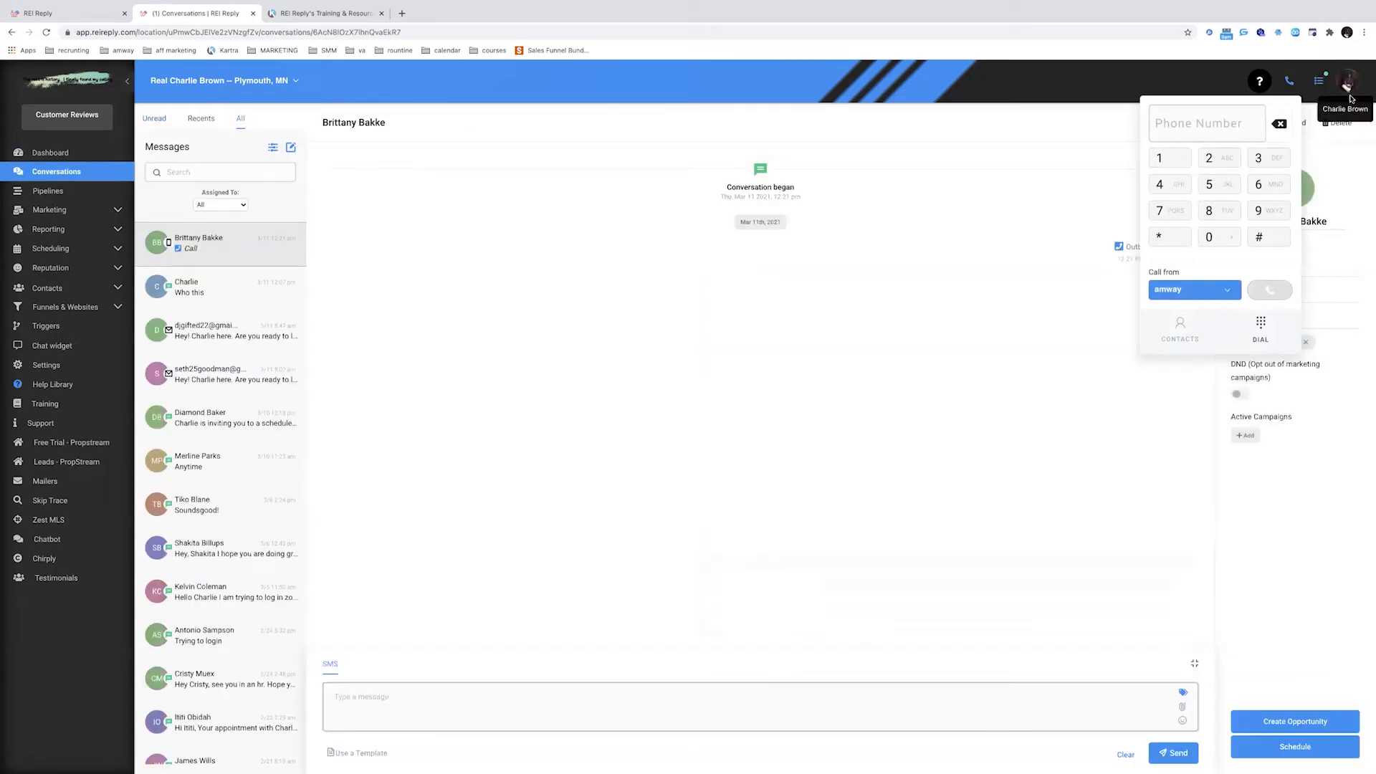
Open the help library panel over the Conversations page
left_click(1260, 81)
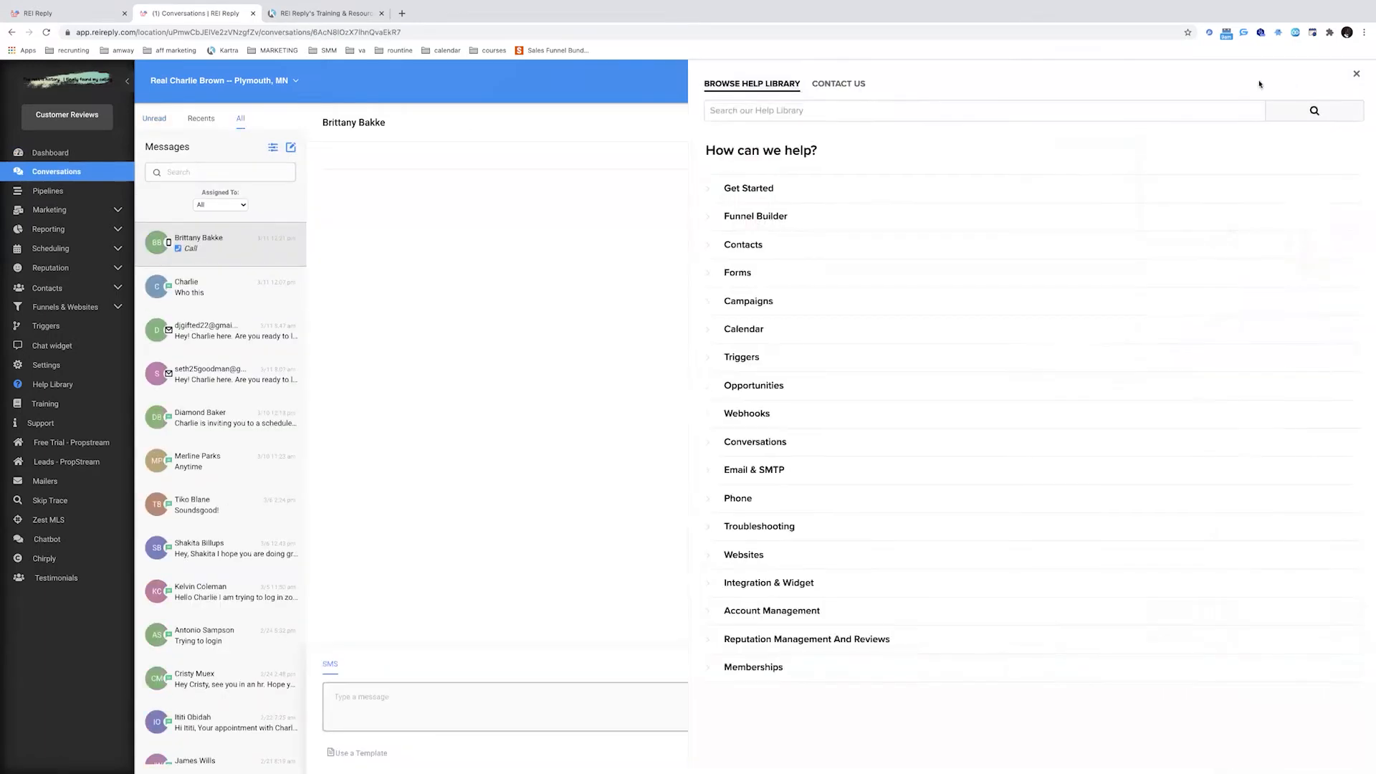
Dismiss the phone dialer, view the contact's full detail page, then go to the Pipelines board
left_click(1290, 81)
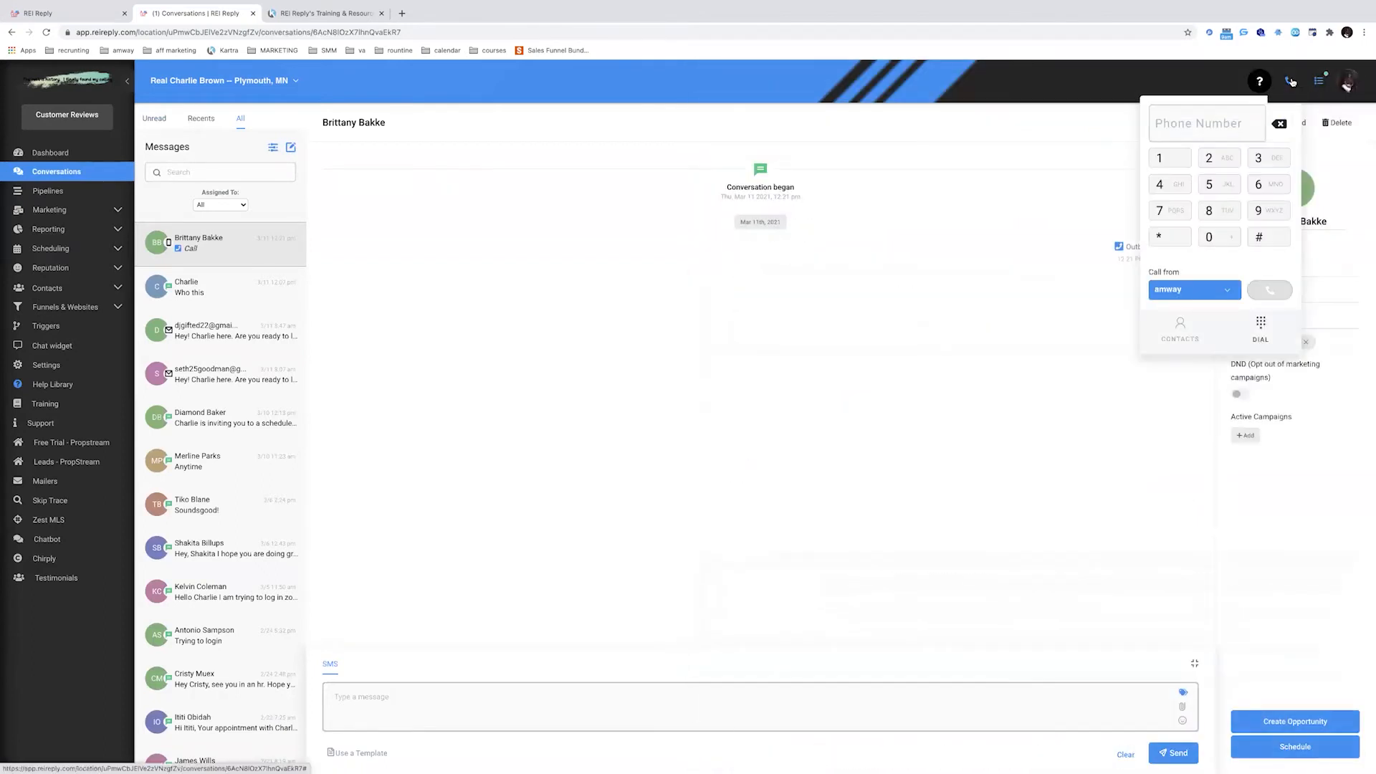
left_click(1290, 81)
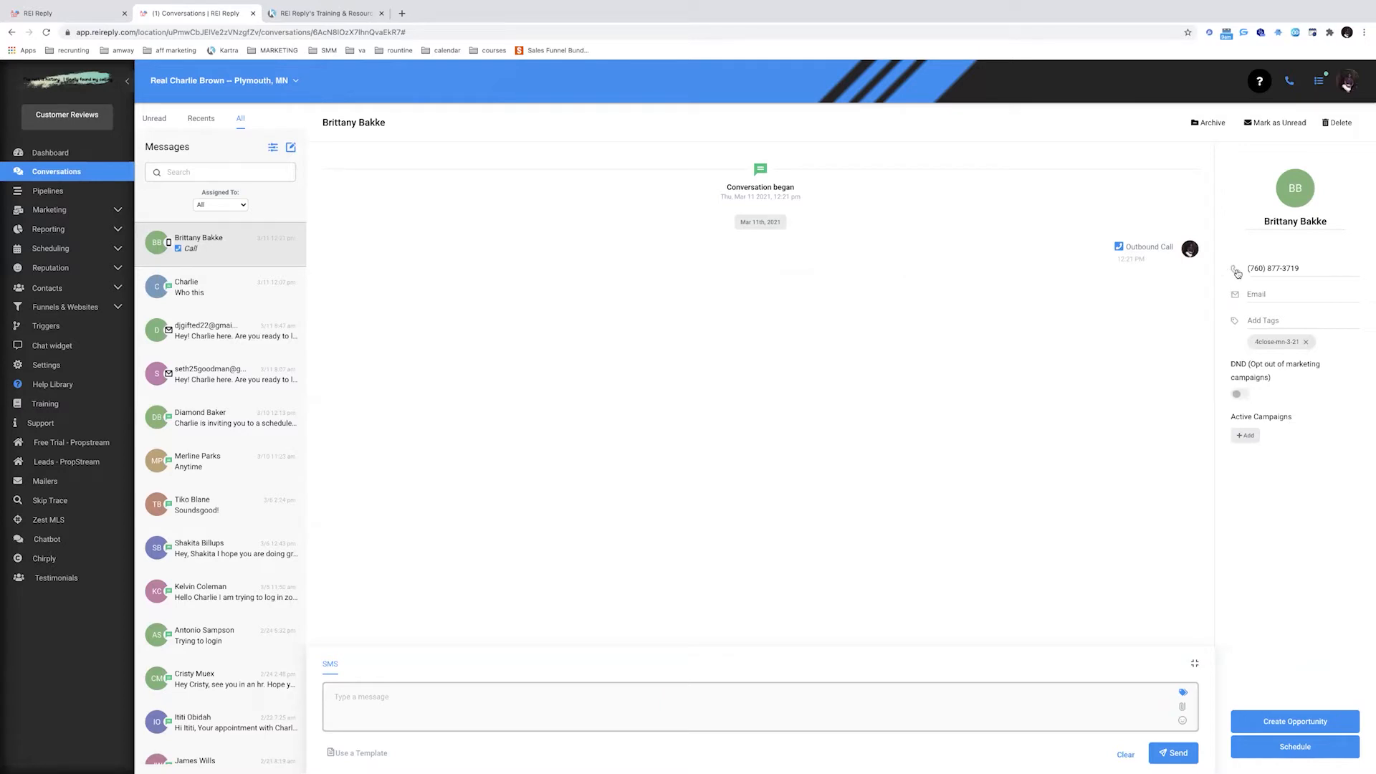
left_click(1306, 192)
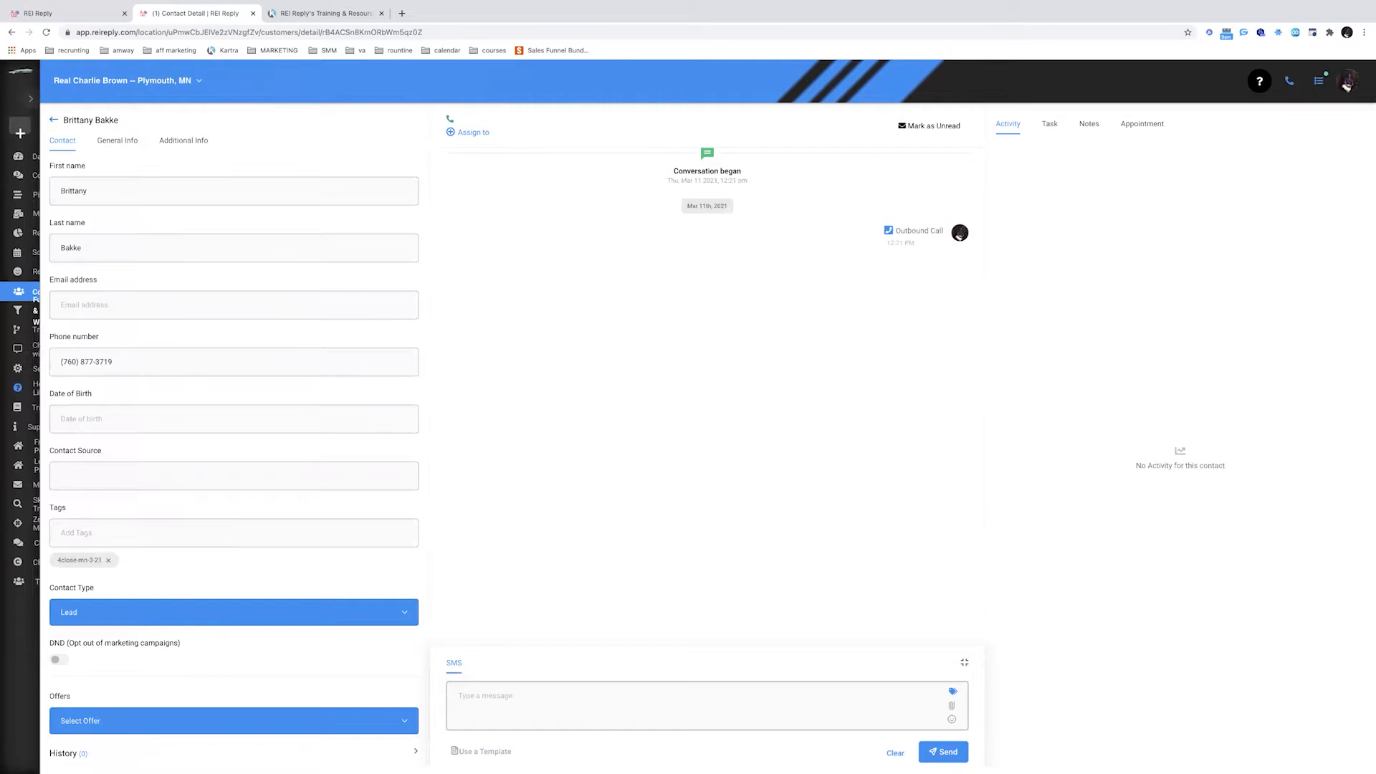
mouse_move(63, 199)
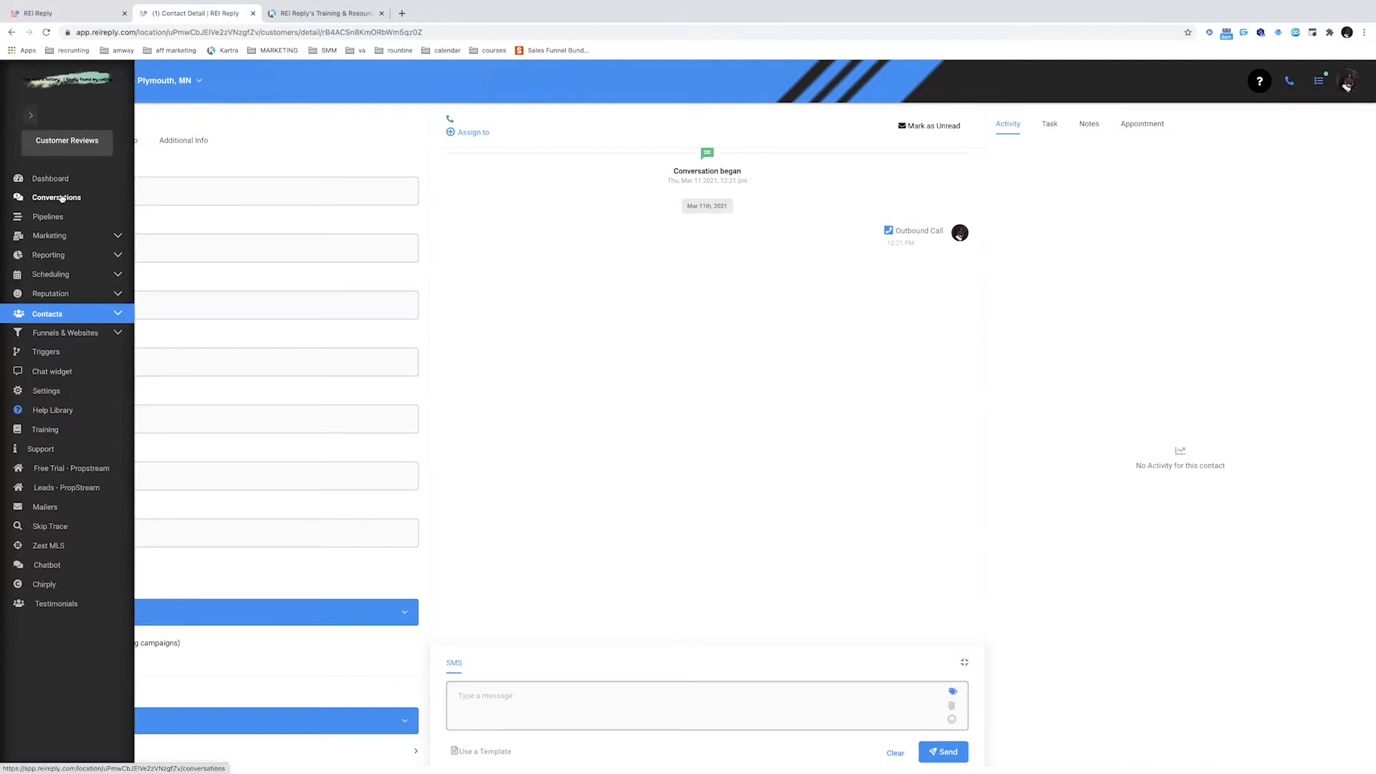
left_click(49, 216)
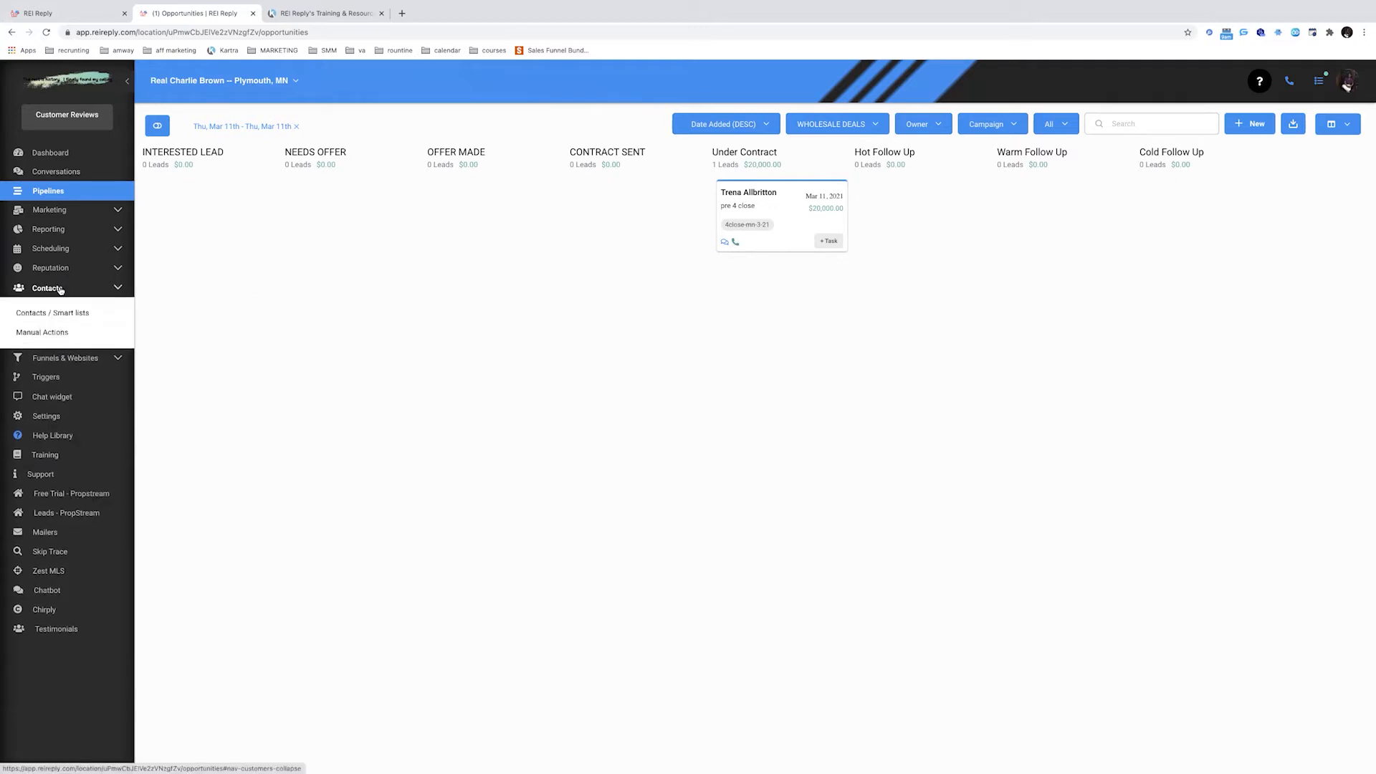
Go to account Settings on the Profile tab
left_click(92, 368)
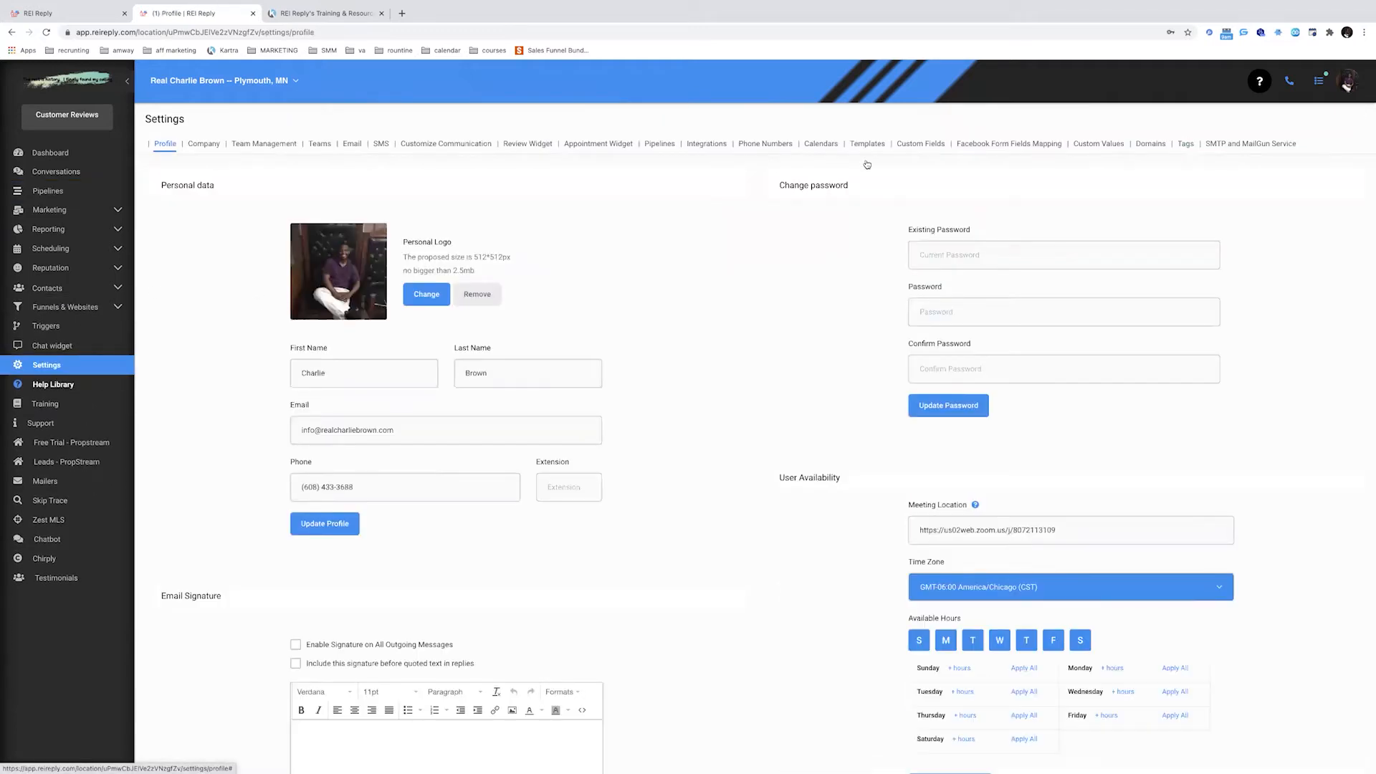
left_click(767, 145)
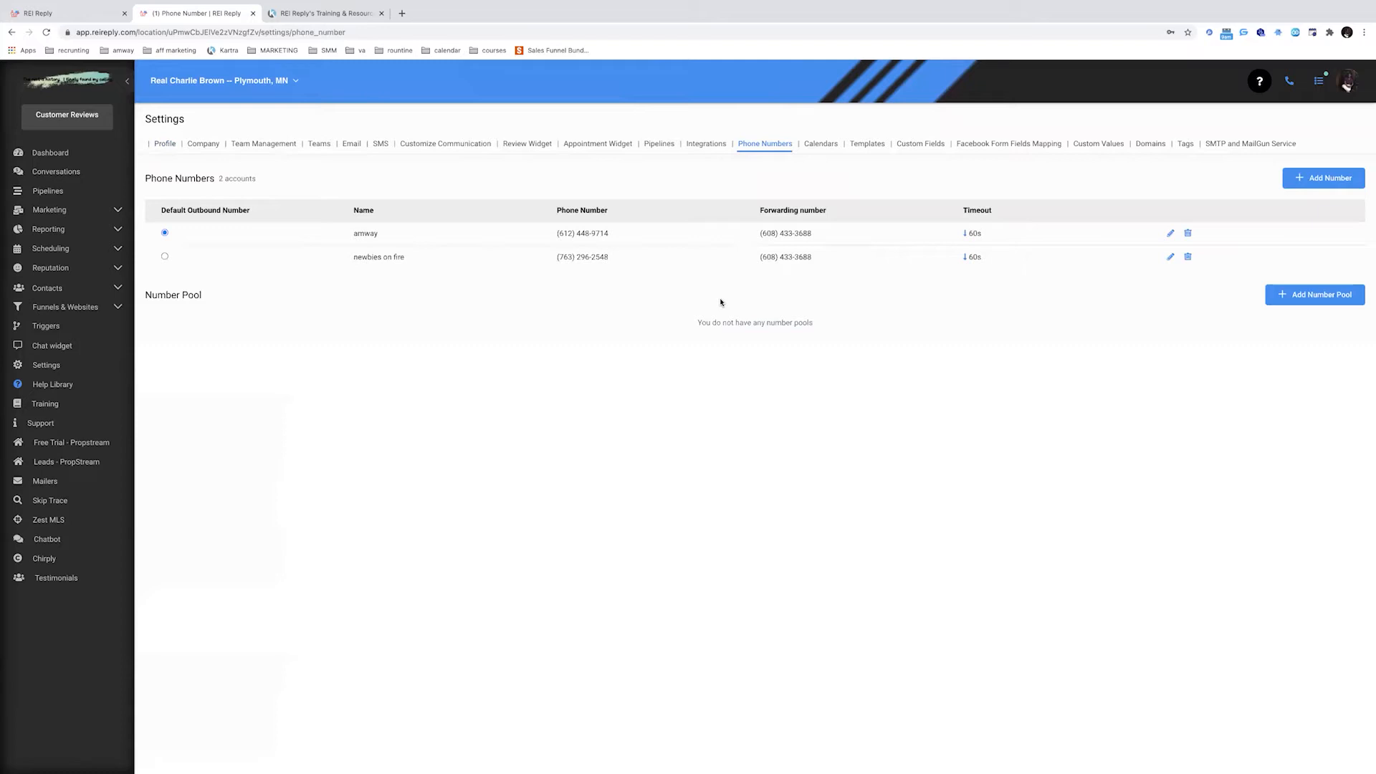
left_click_drag(557, 235, 627, 237)
left_click(918, 298)
left_click_drag(756, 234, 838, 236)
left_click(855, 322)
left_click_drag(757, 235, 838, 238)
left_click(564, 300)
left_click_drag(760, 233, 830, 235)
left_click(840, 293)
left_click(1170, 258)
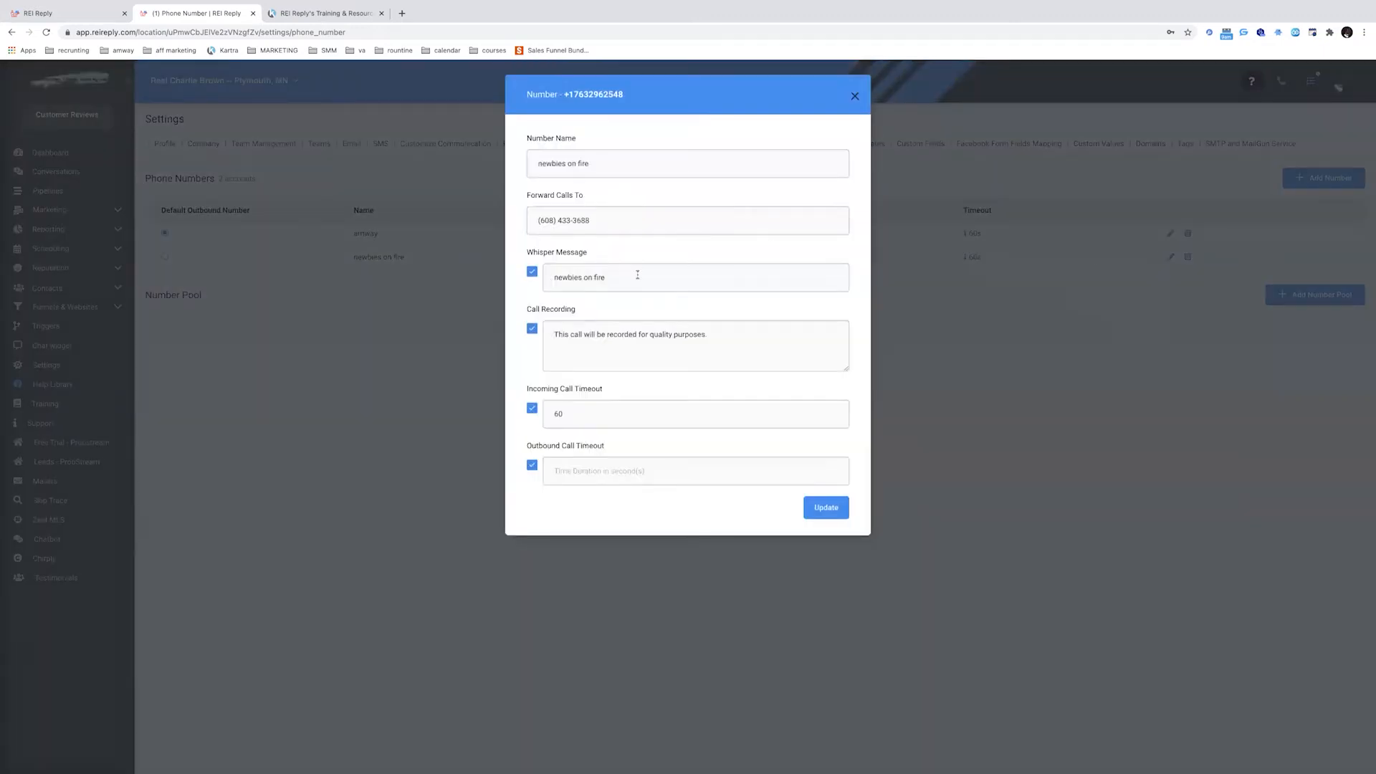
Rename the newbies on fire number to SMS and save it
triple_click(630, 163)
type("SMS")
left_click(814, 504)
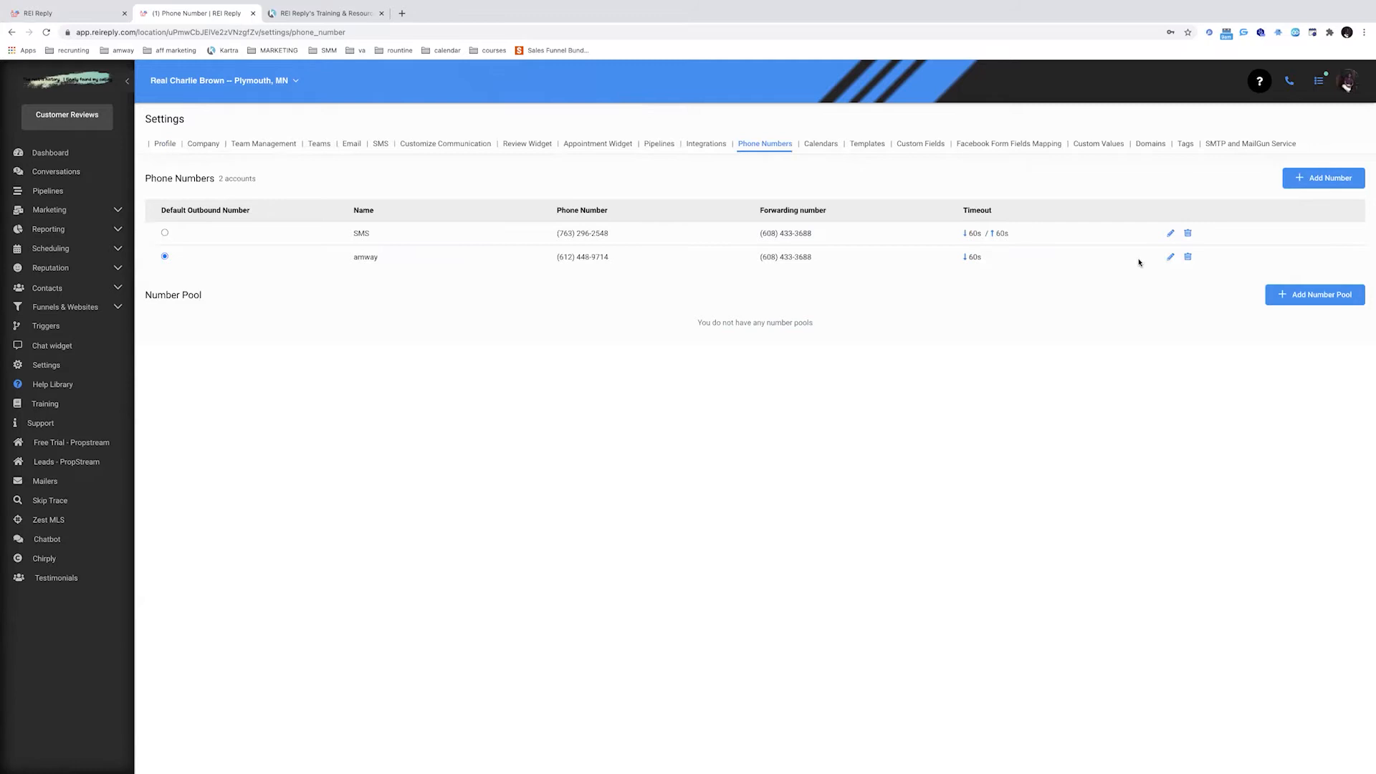
Rename the amway number to RVM and save it
left_click(1170, 258)
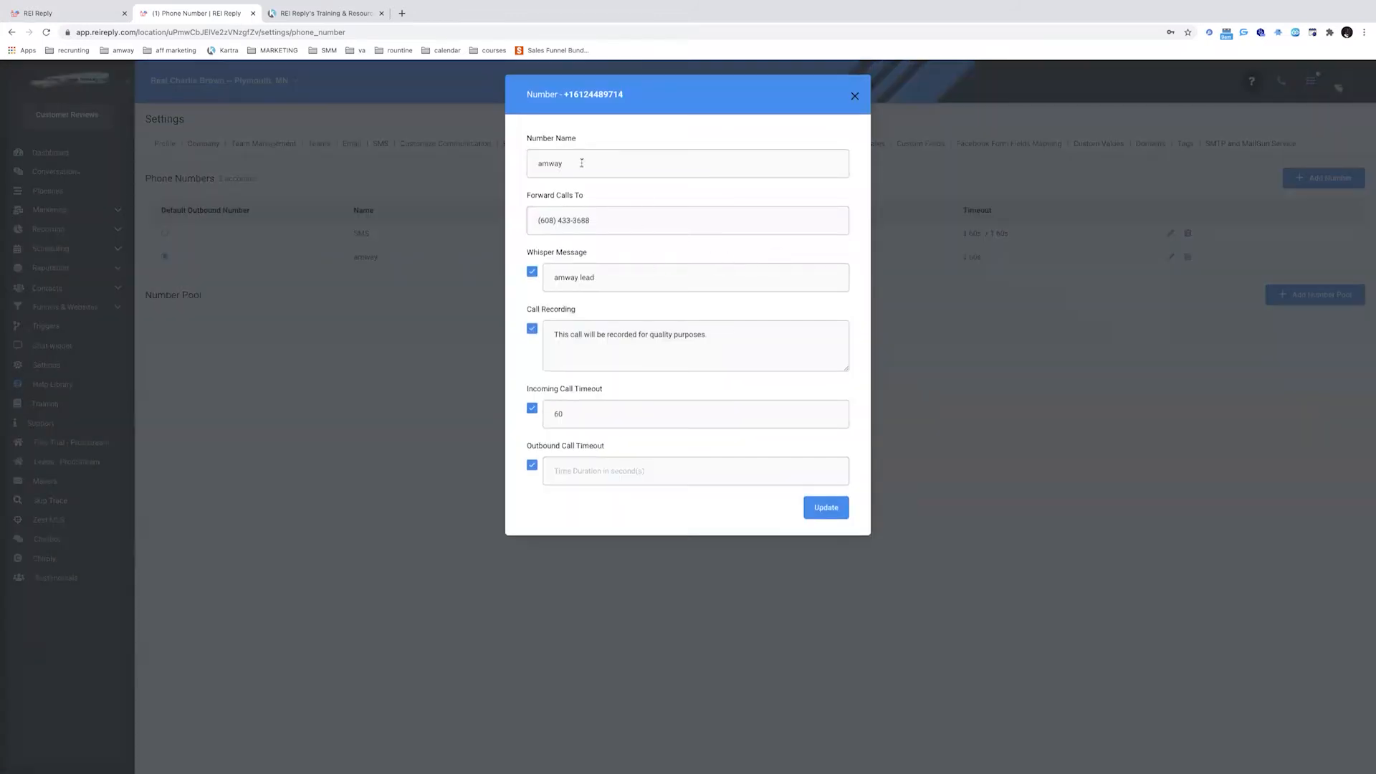
double_click(585, 163)
type("RVM")
left_click(825, 507)
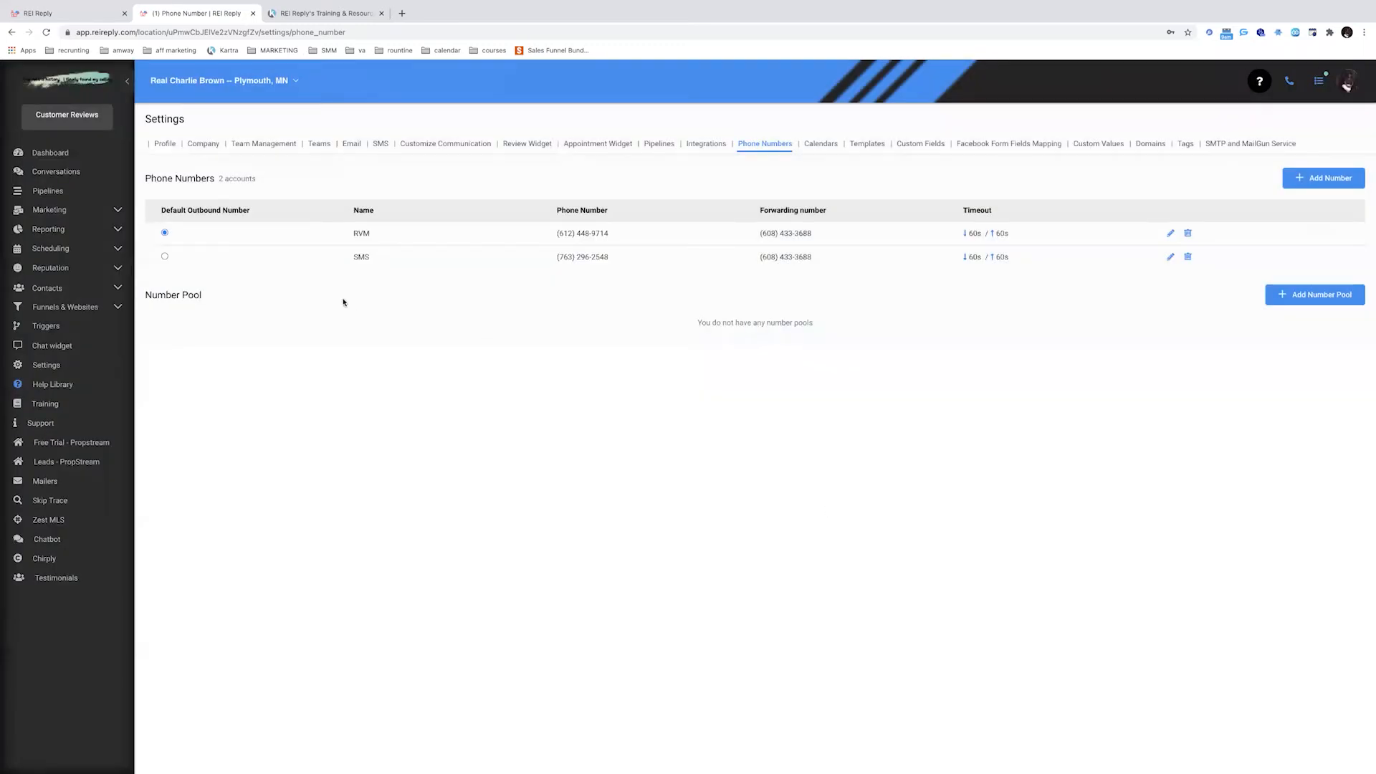
left_click(62, 211)
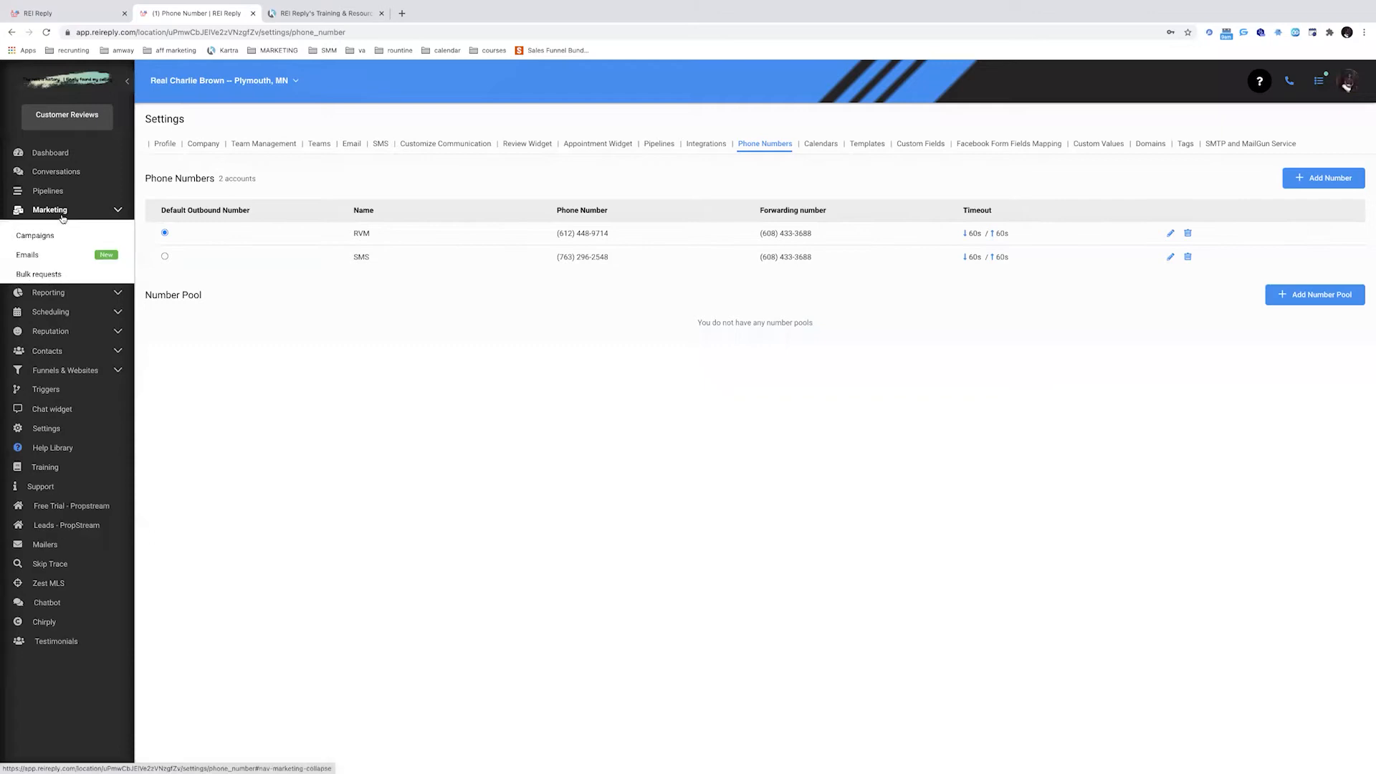
Add the main user under Users in the sms campaign's Campaign Configuration
left_click(43, 236)
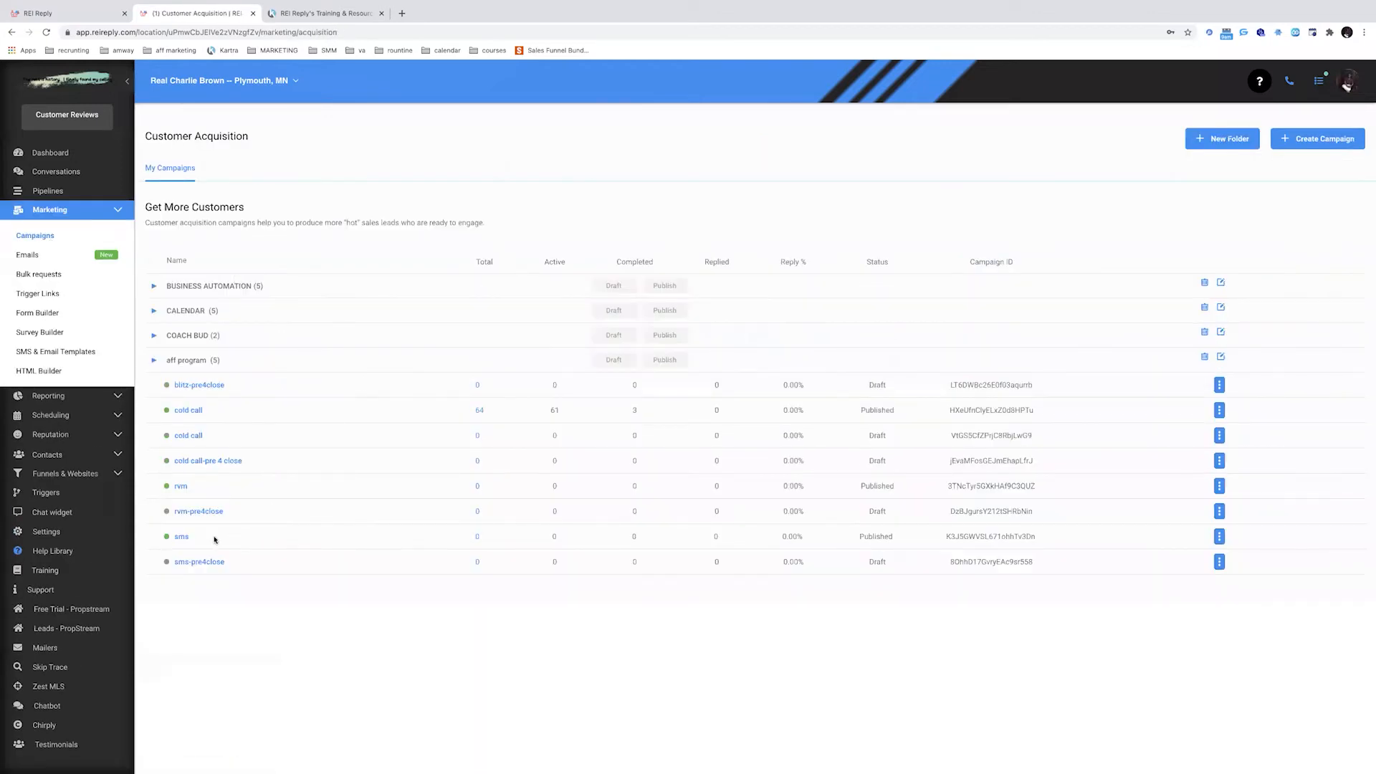
left_click(181, 537)
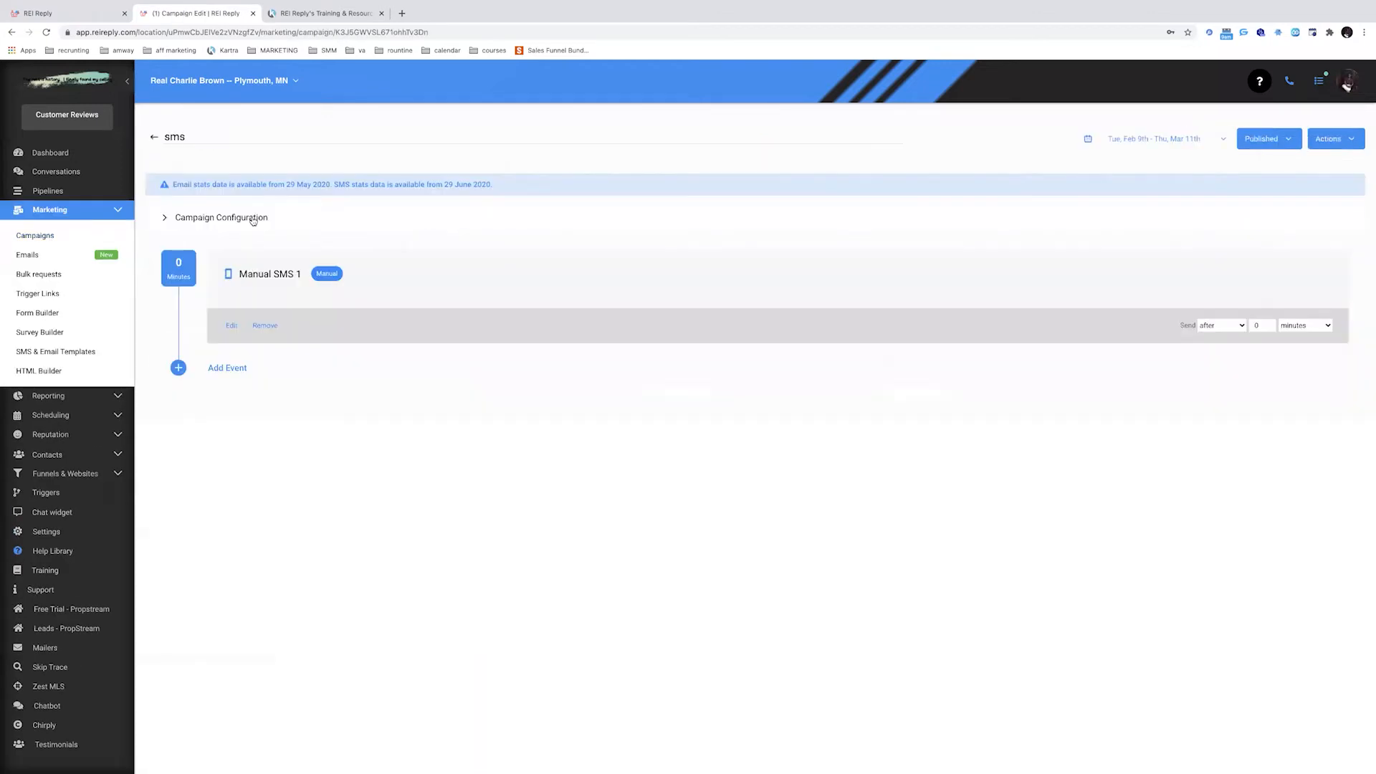
left_click(252, 217)
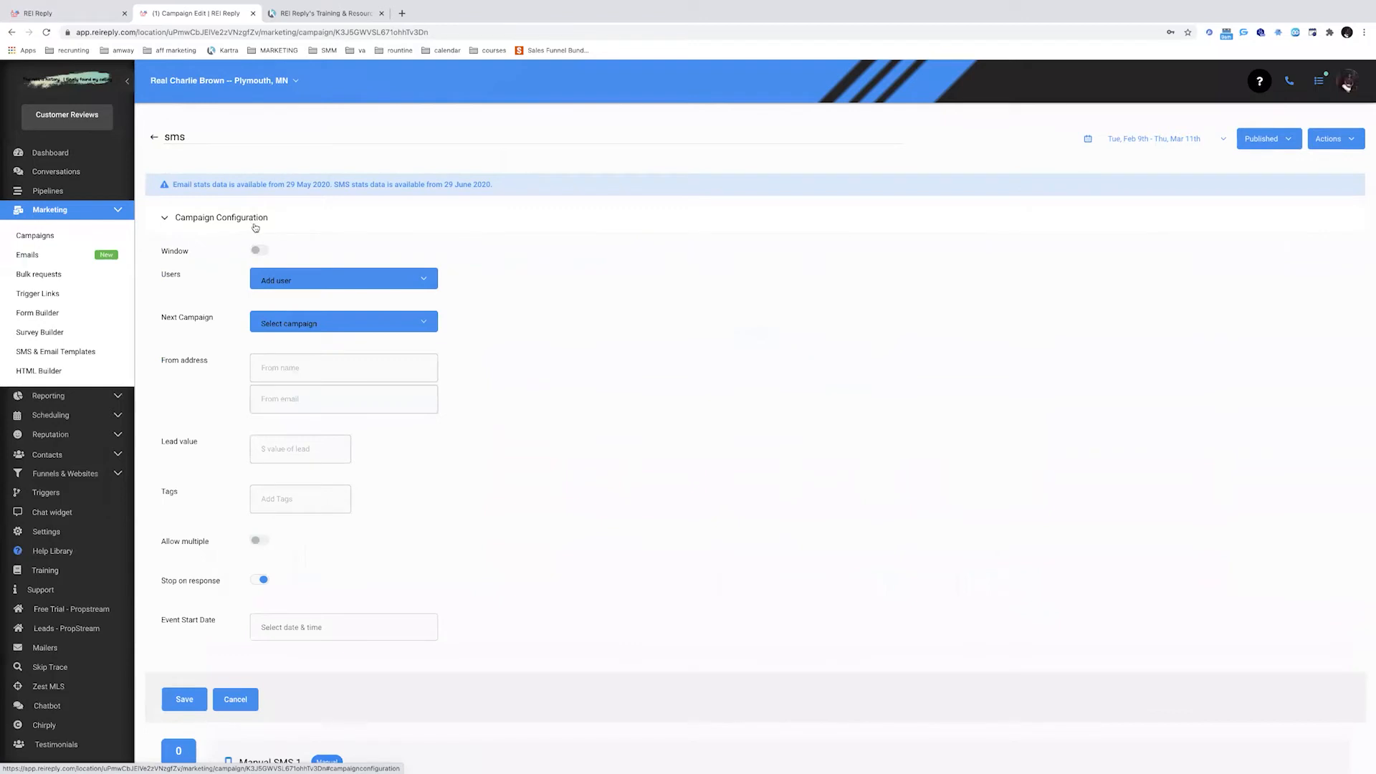
left_click(316, 280)
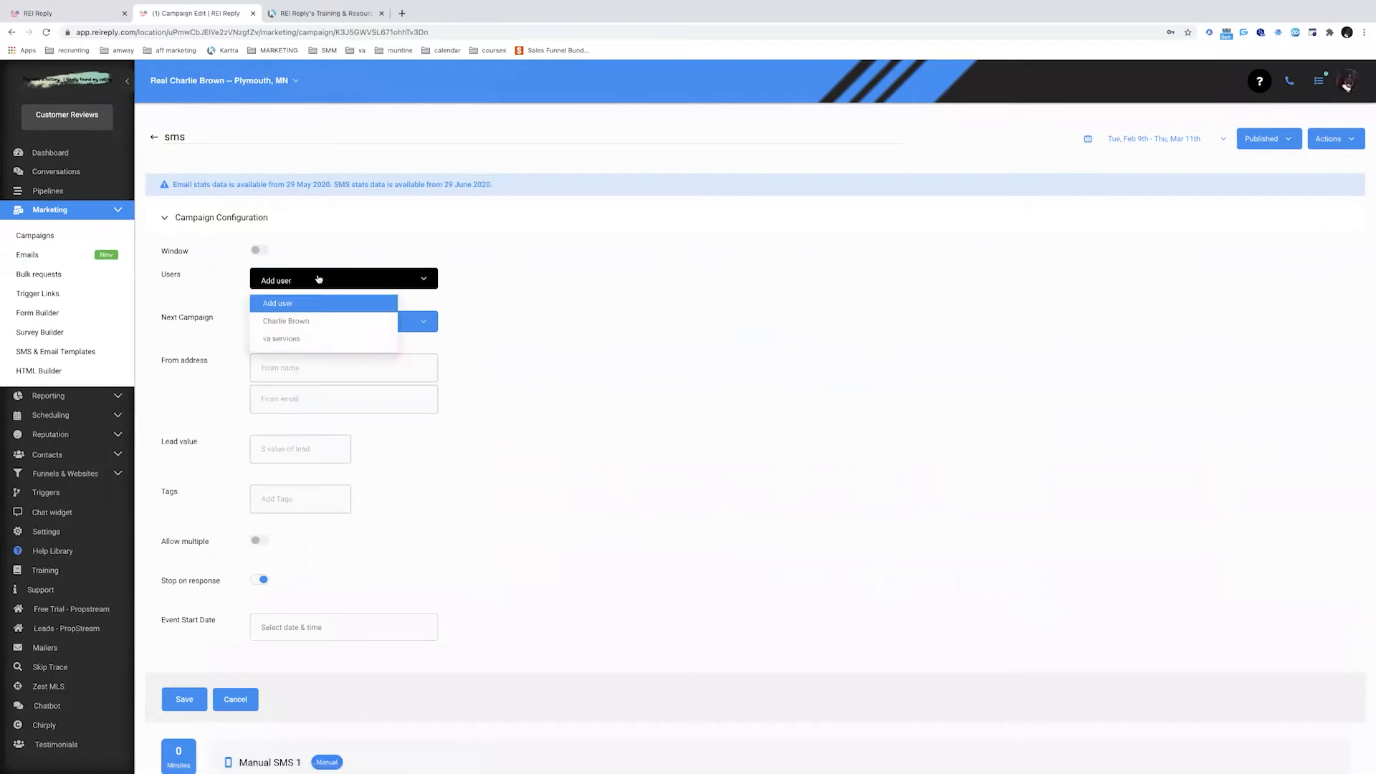
left_click(300, 322)
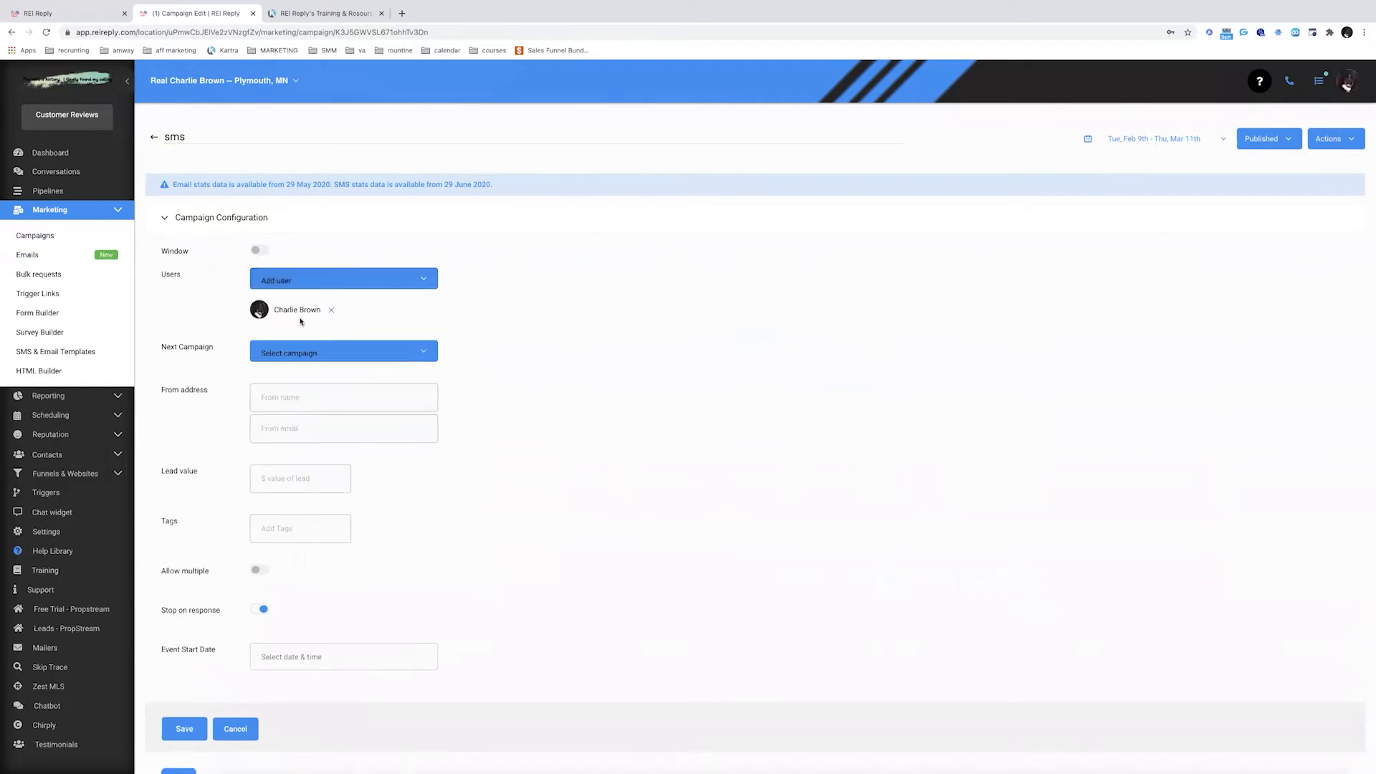
scroll(300, 322, "down", 1)
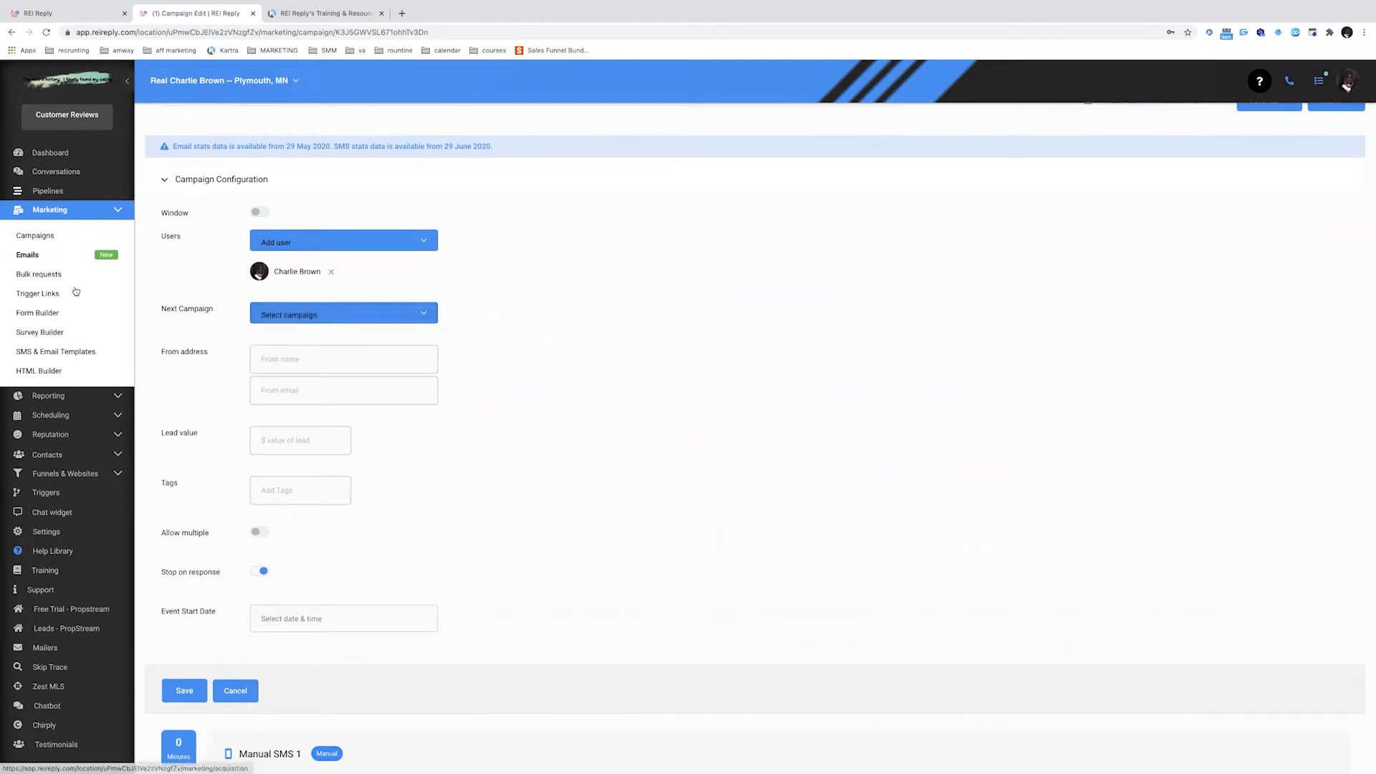
left_click(52, 535)
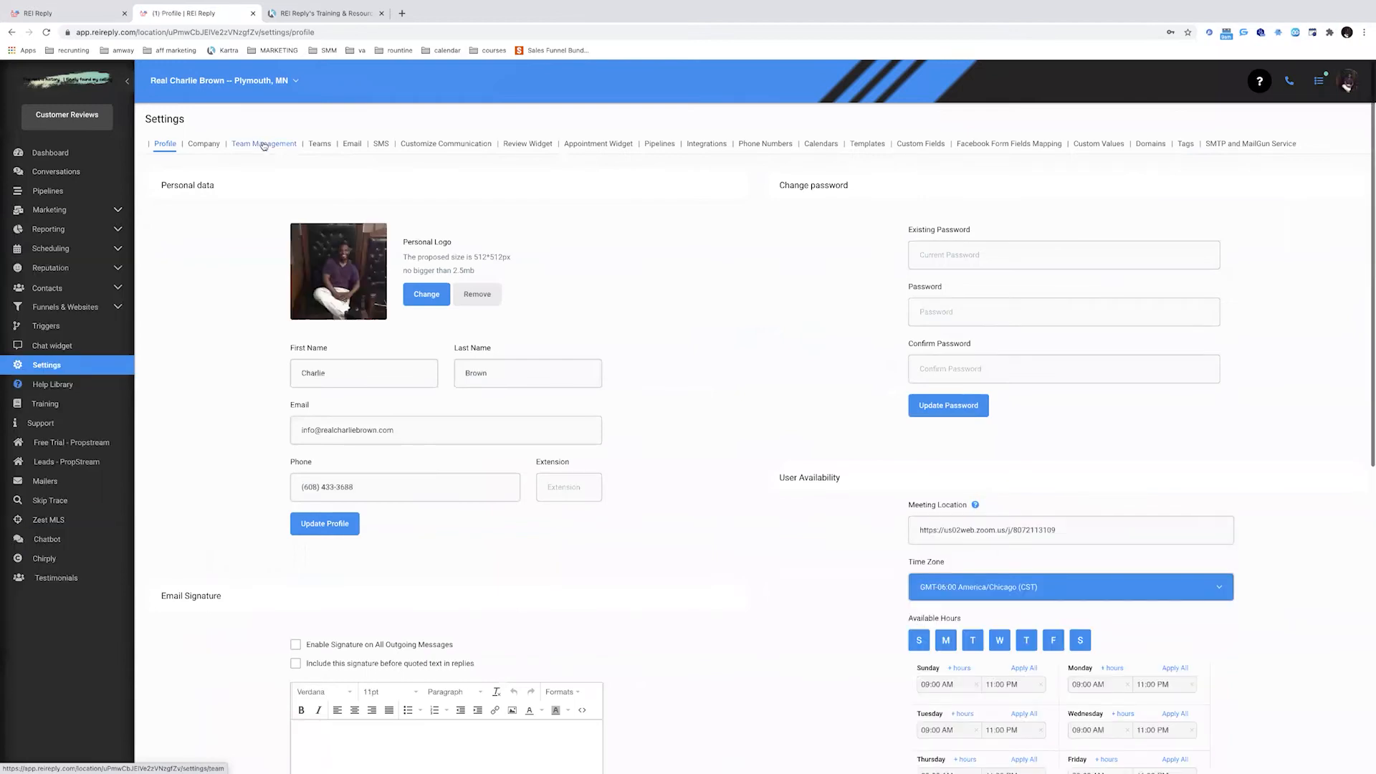
Open the first team member's edit dialog in Team Management
left_click(264, 144)
left_click(1301, 276)
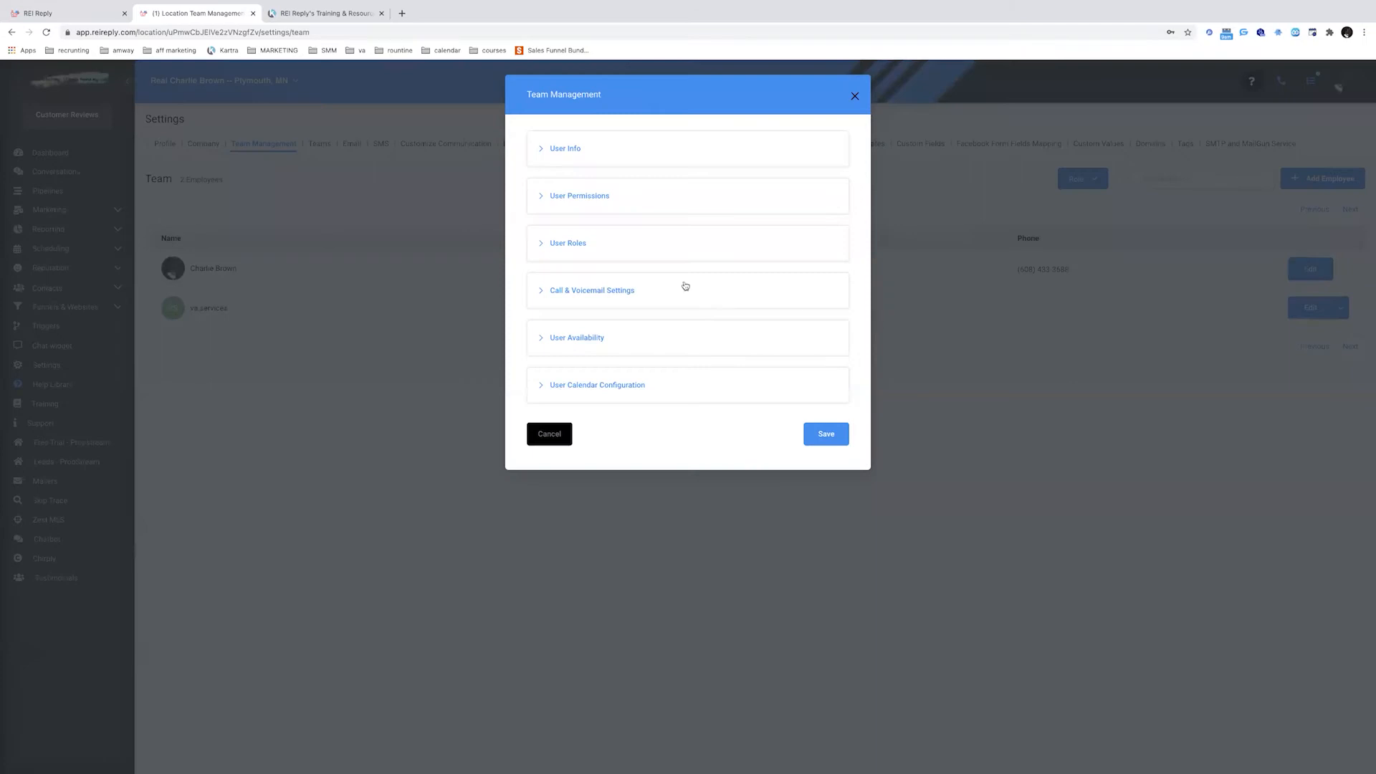
left_click(606, 290)
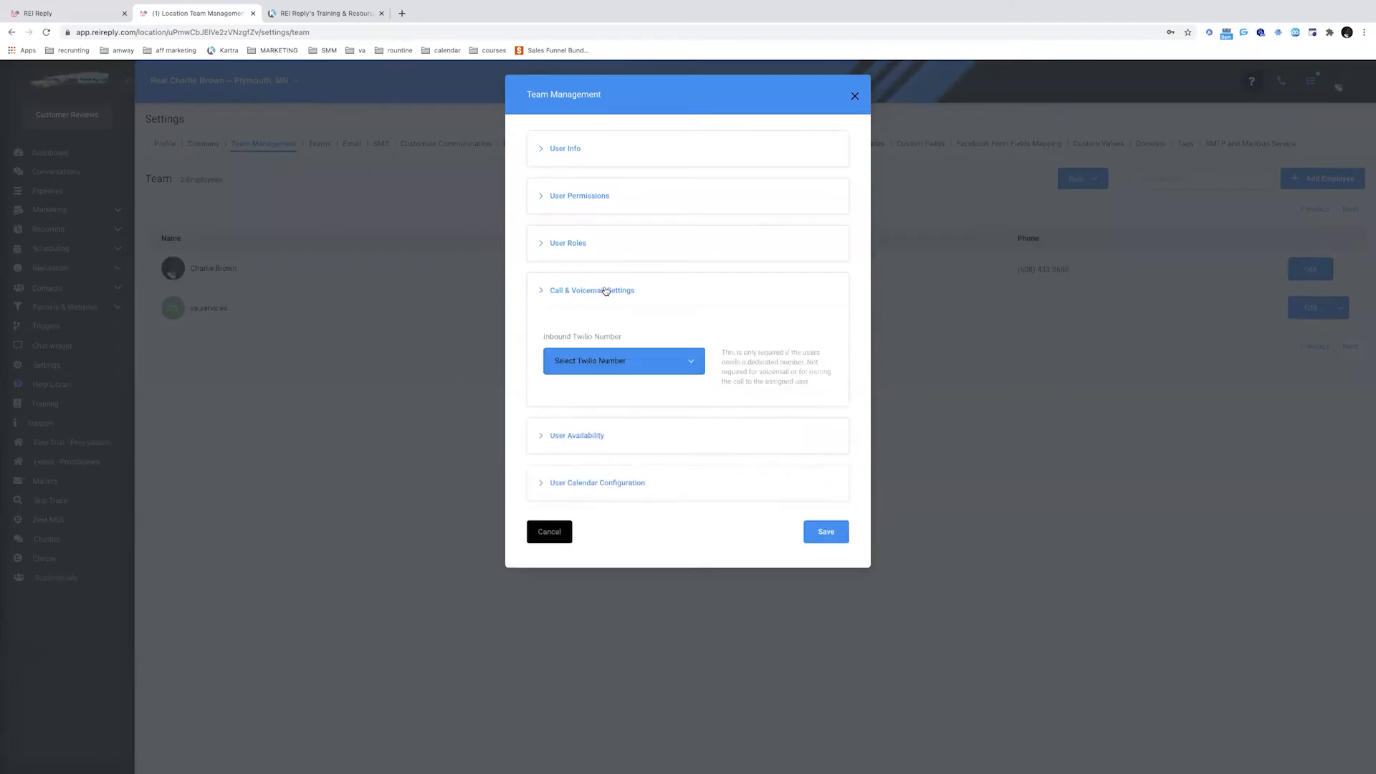
left_click(628, 291)
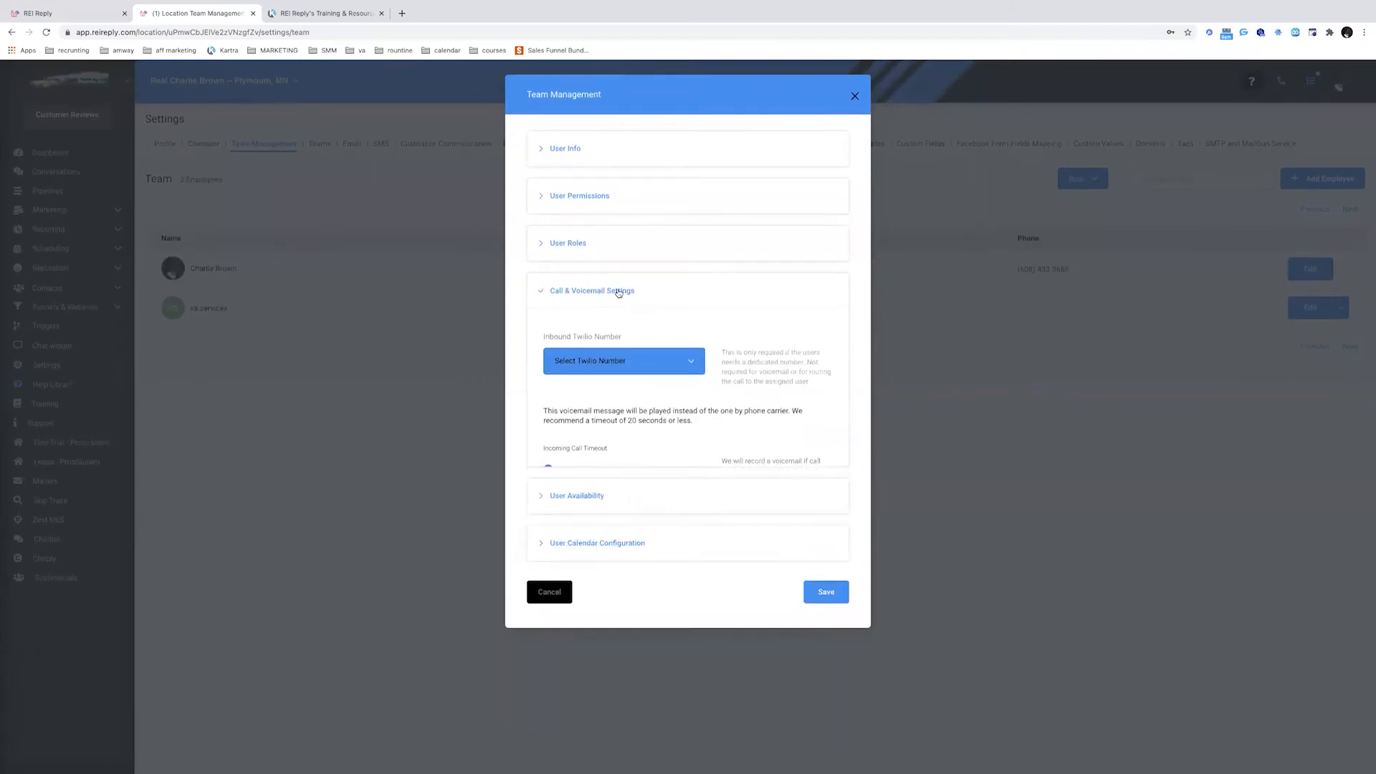
left_click(586, 152)
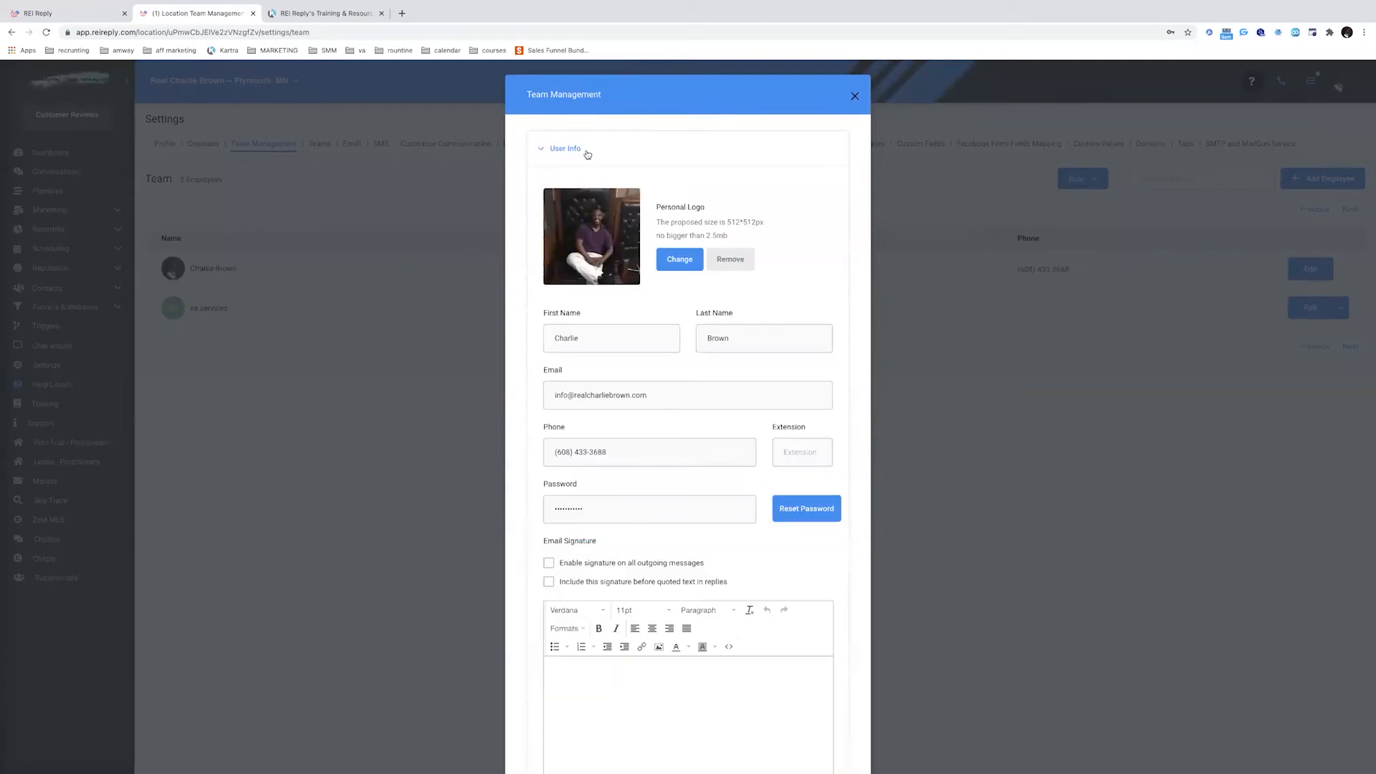
left_click(587, 151)
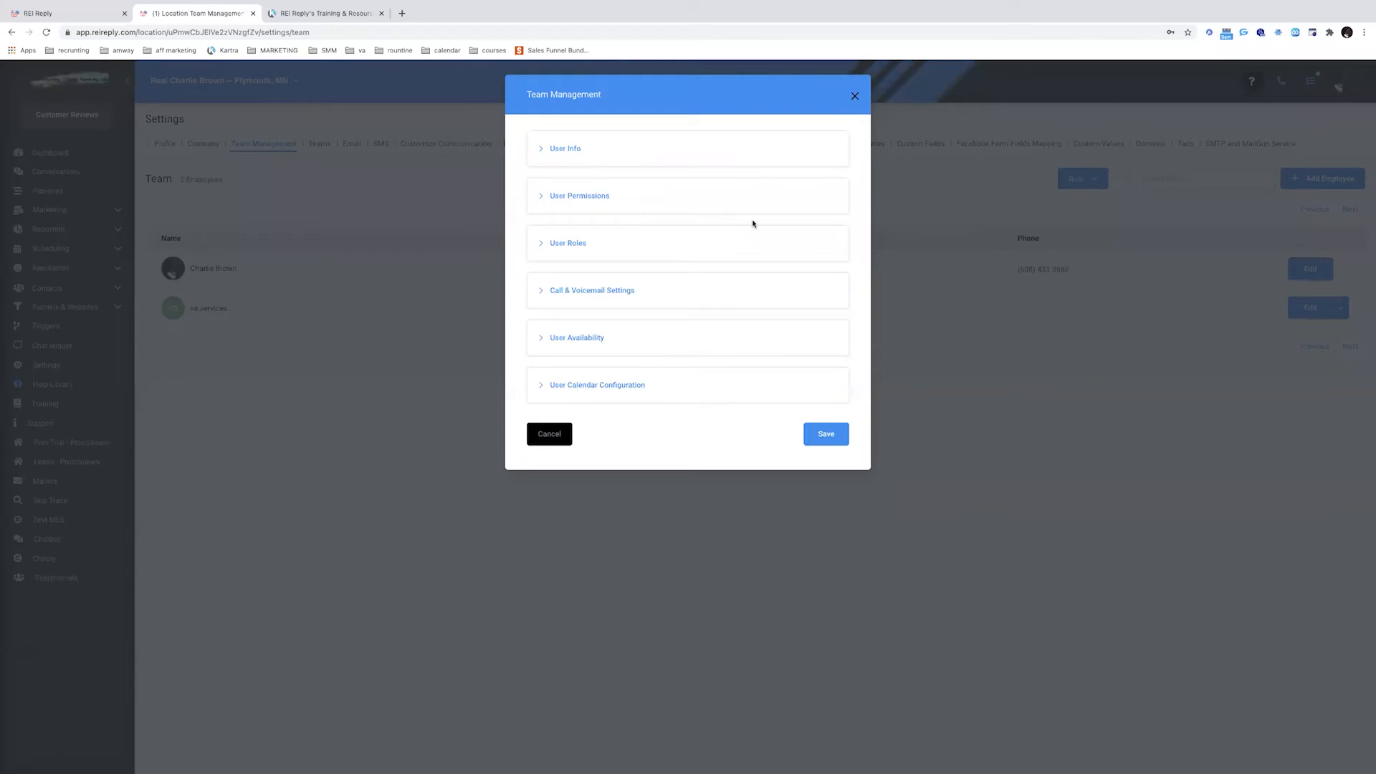
Choose SMS as the member's Inbound Twilio Number and save
left_click(623, 291)
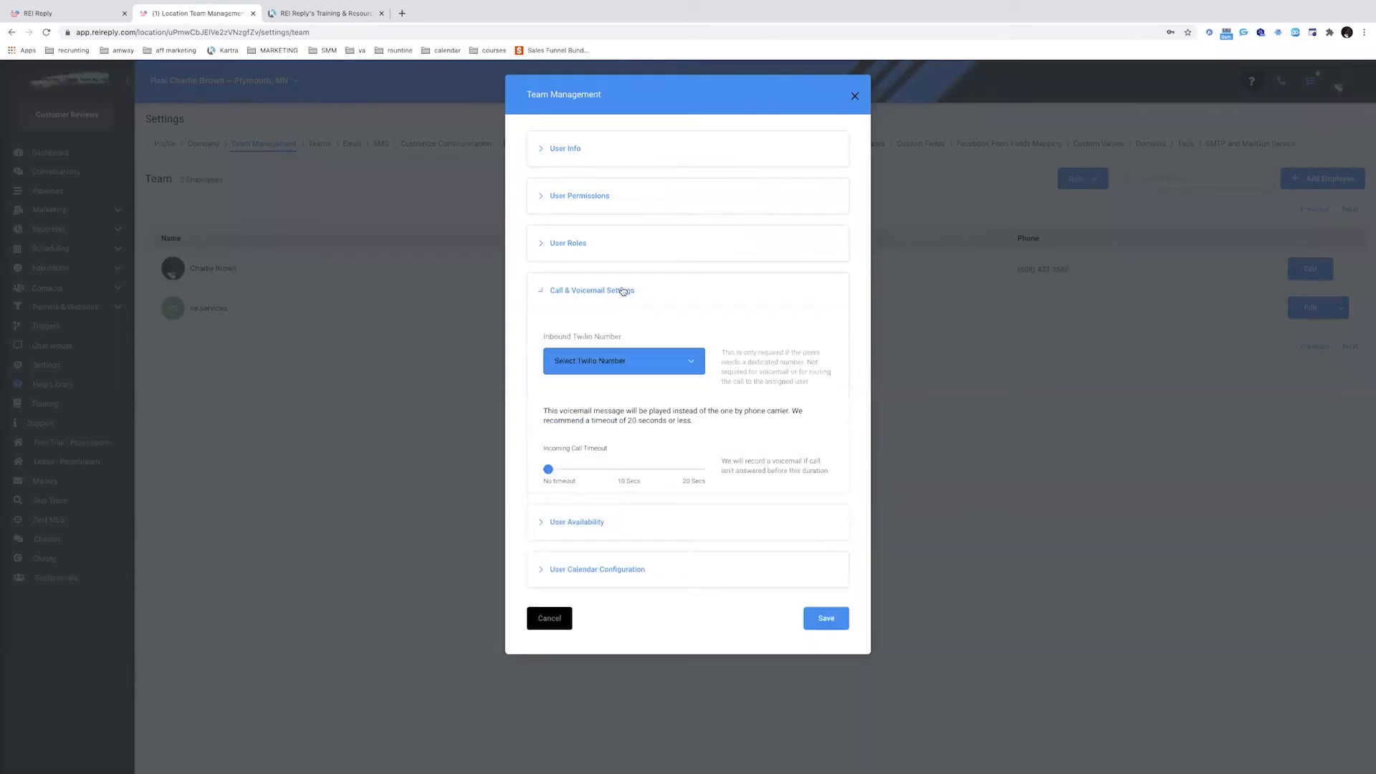
left_click(691, 365)
left_click(570, 421)
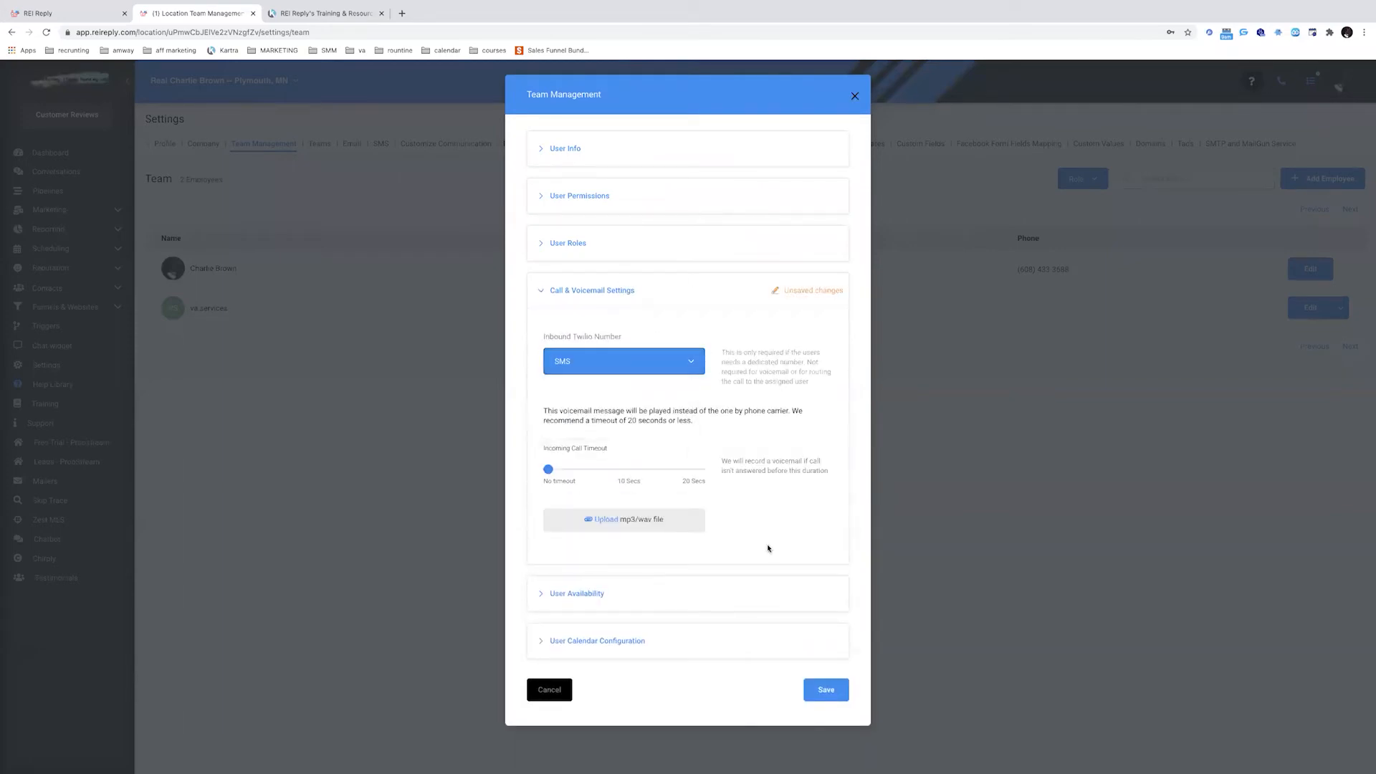
left_click(826, 690)
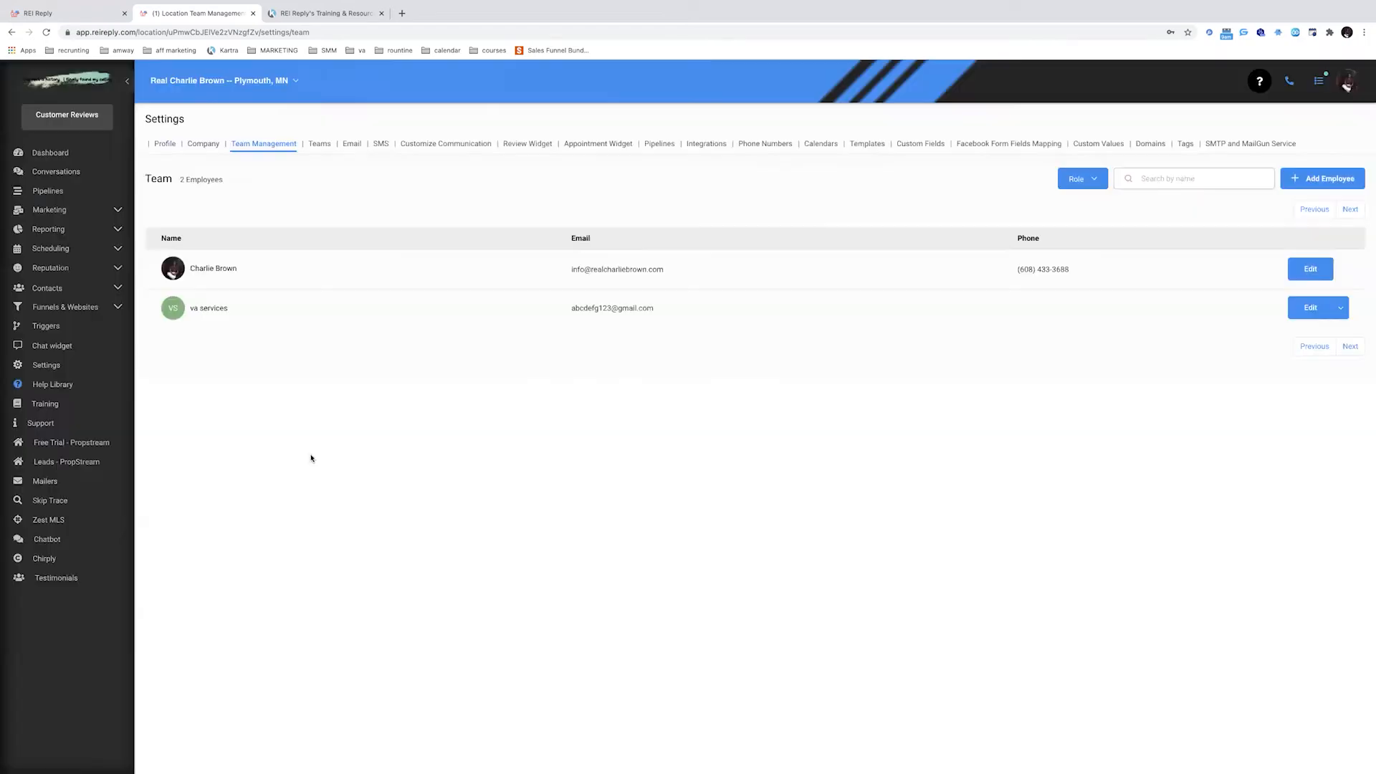
left_click(71, 214)
left_click(47, 239)
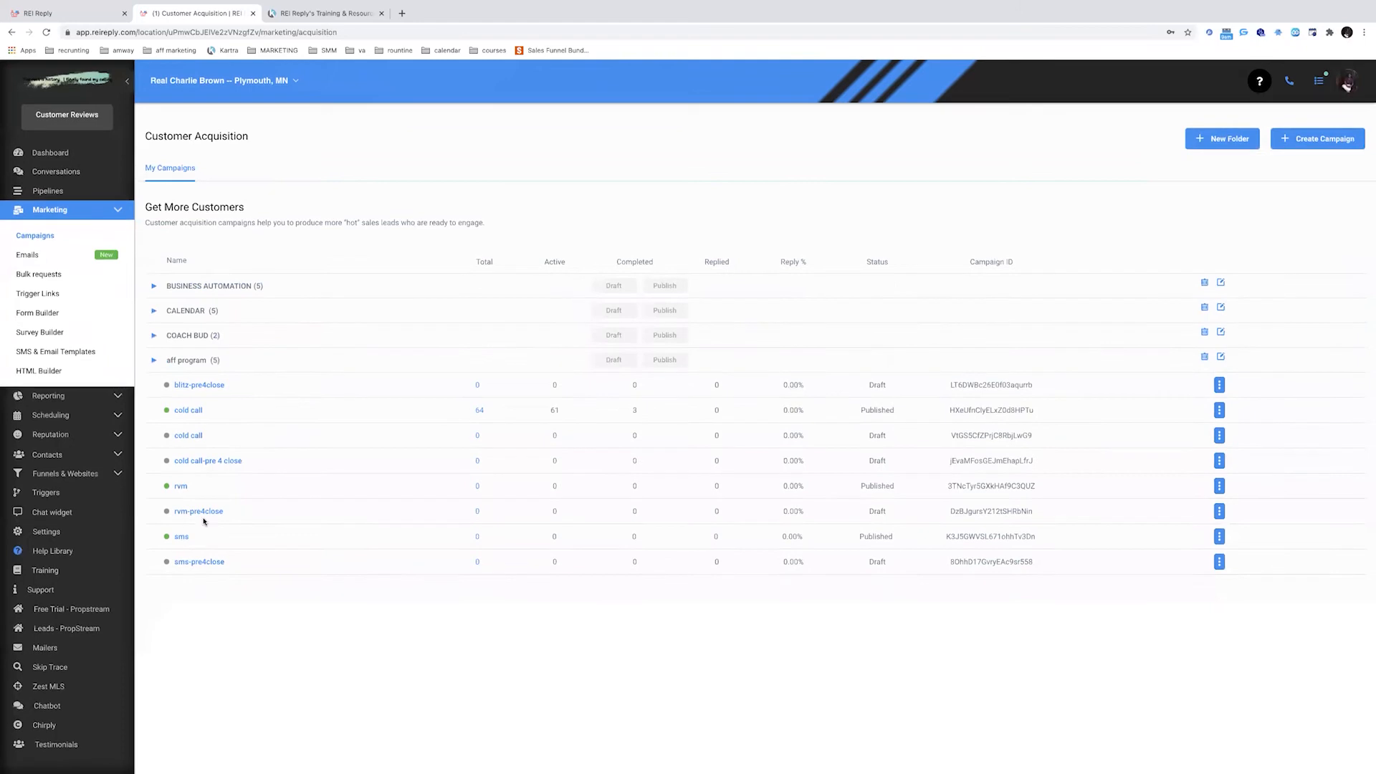
Add the first team member to the sms campaign's users
left_click(183, 537)
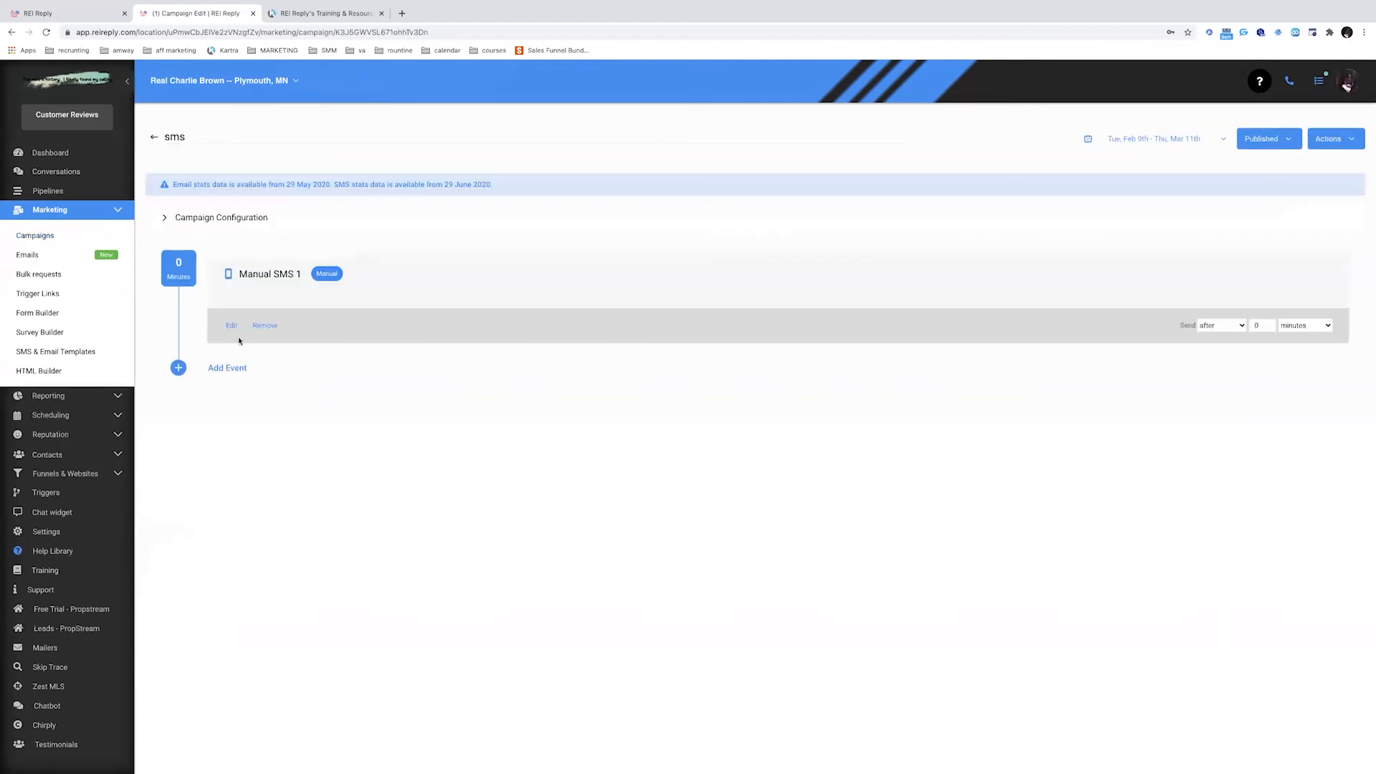
left_click(226, 218)
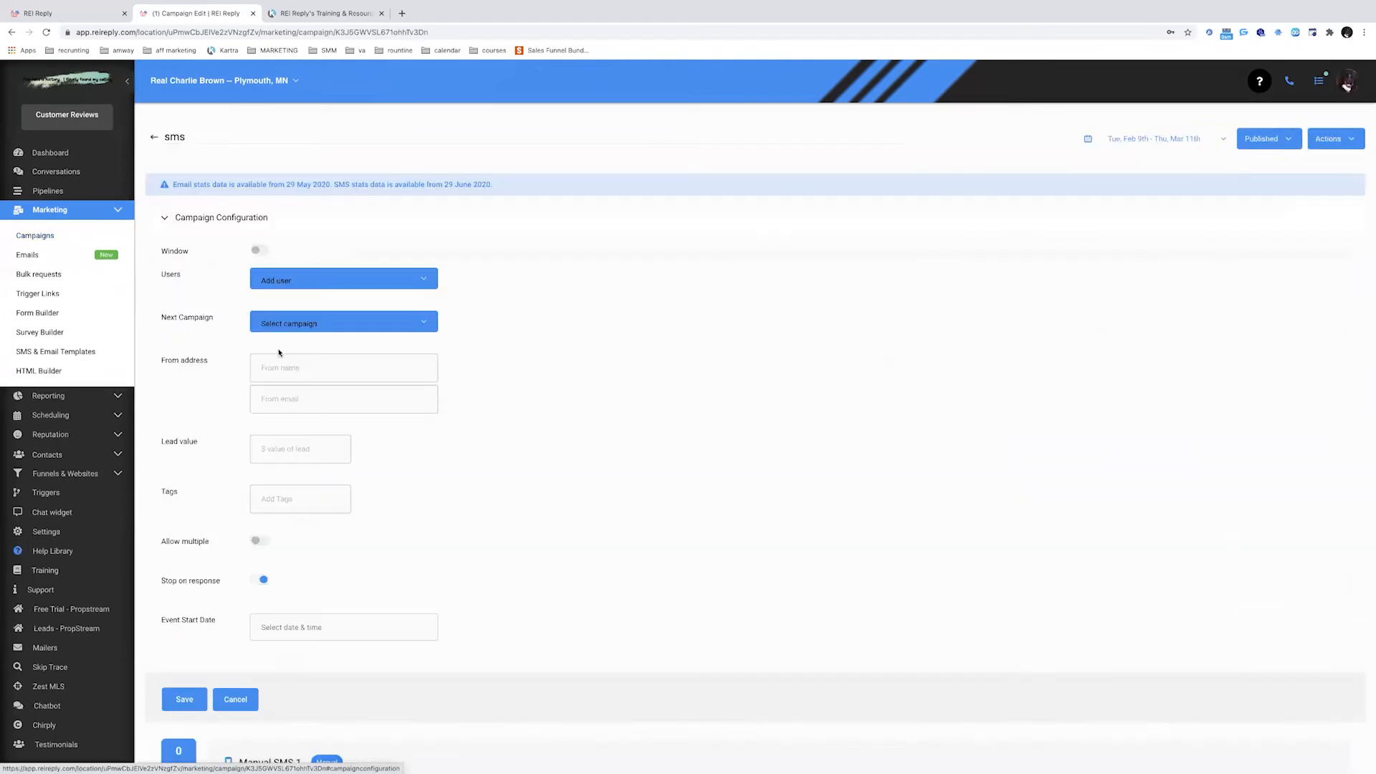
left_click(345, 285)
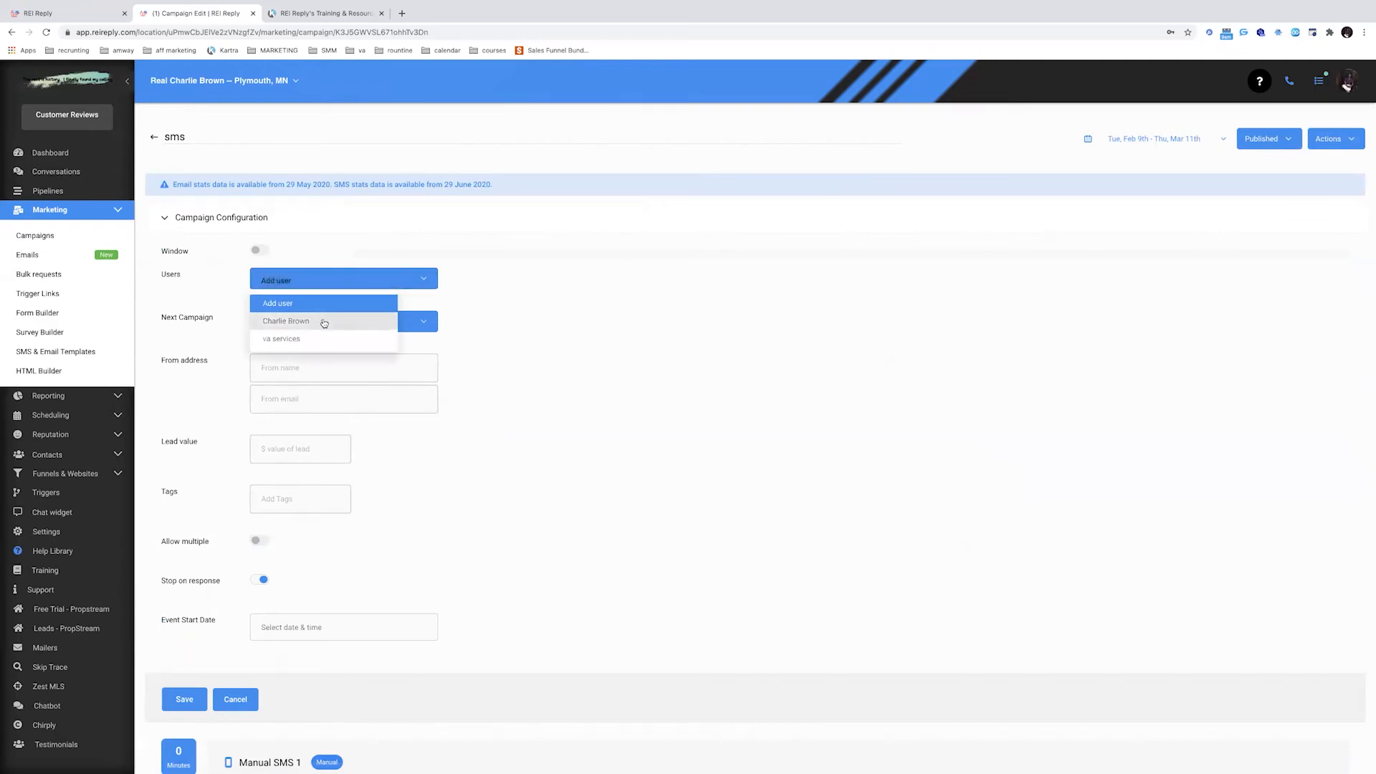
left_click(324, 322)
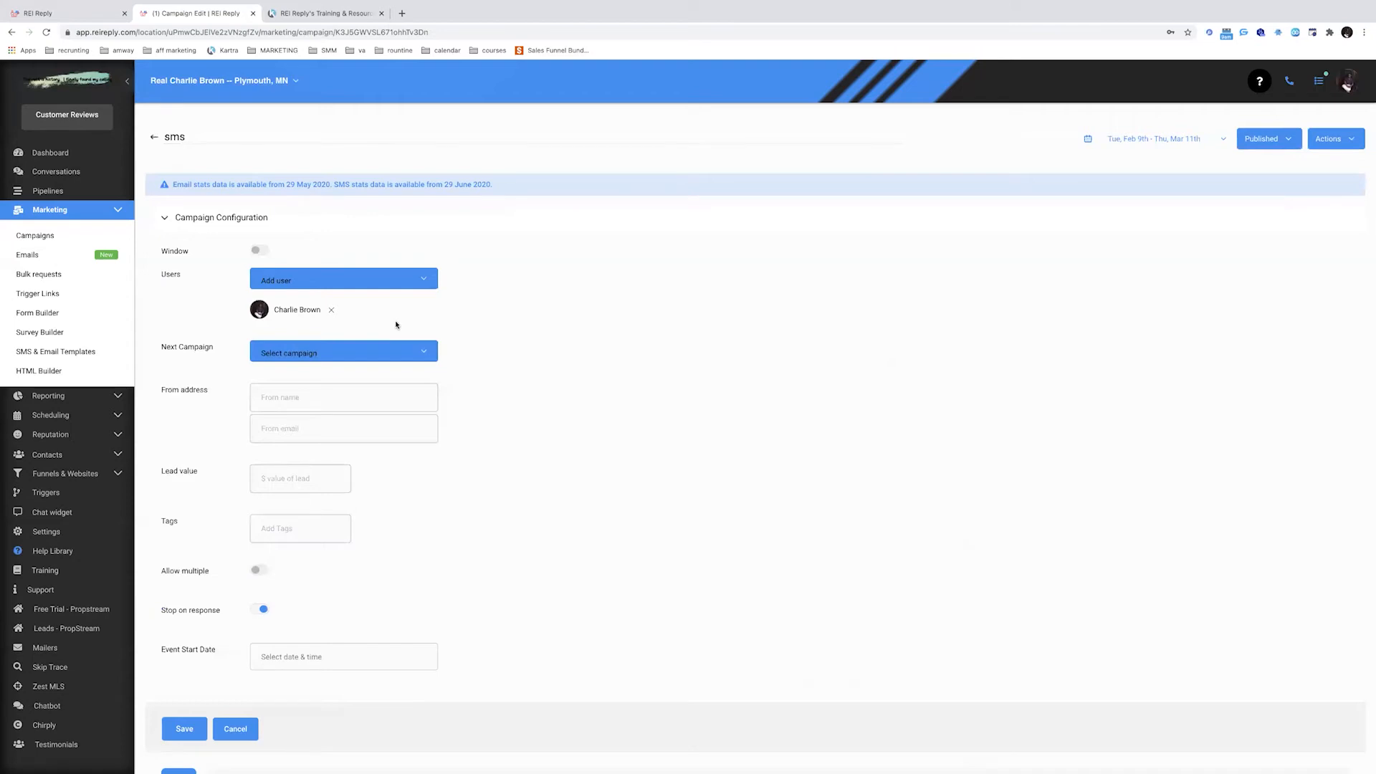
Edit the first team member from Settings > Team Management
left_click(83, 210)
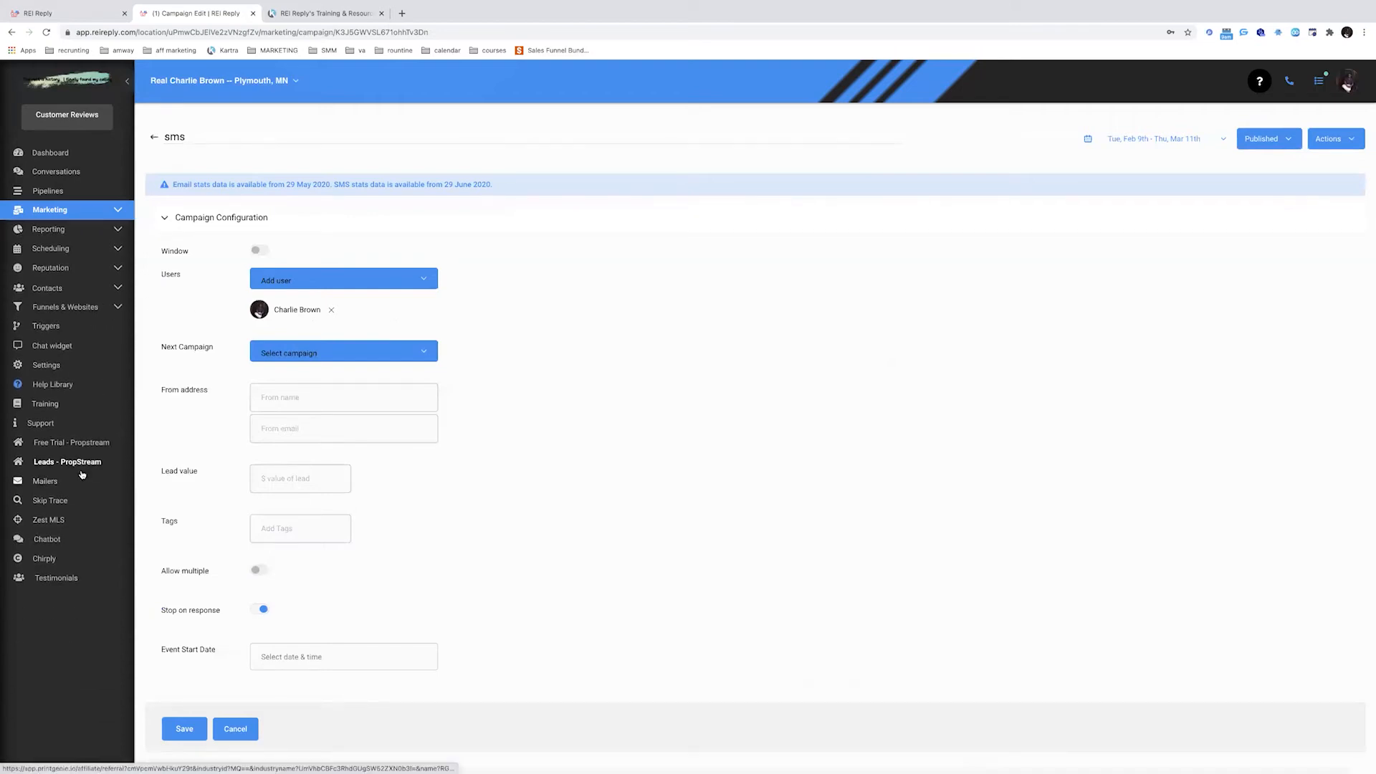
left_click(77, 365)
left_click(264, 143)
left_click(1304, 271)
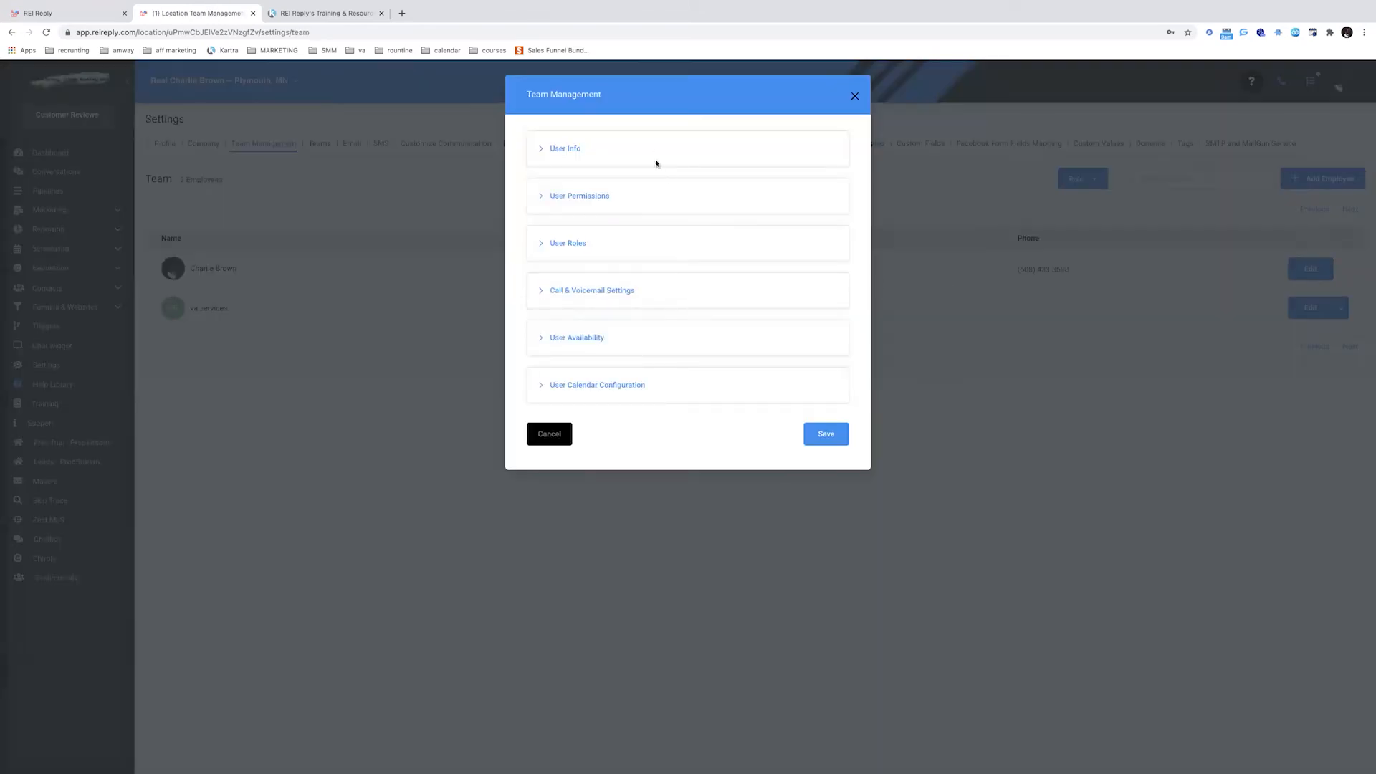
Add -SMS to the first team member's Last Name and save the user
left_click(645, 146)
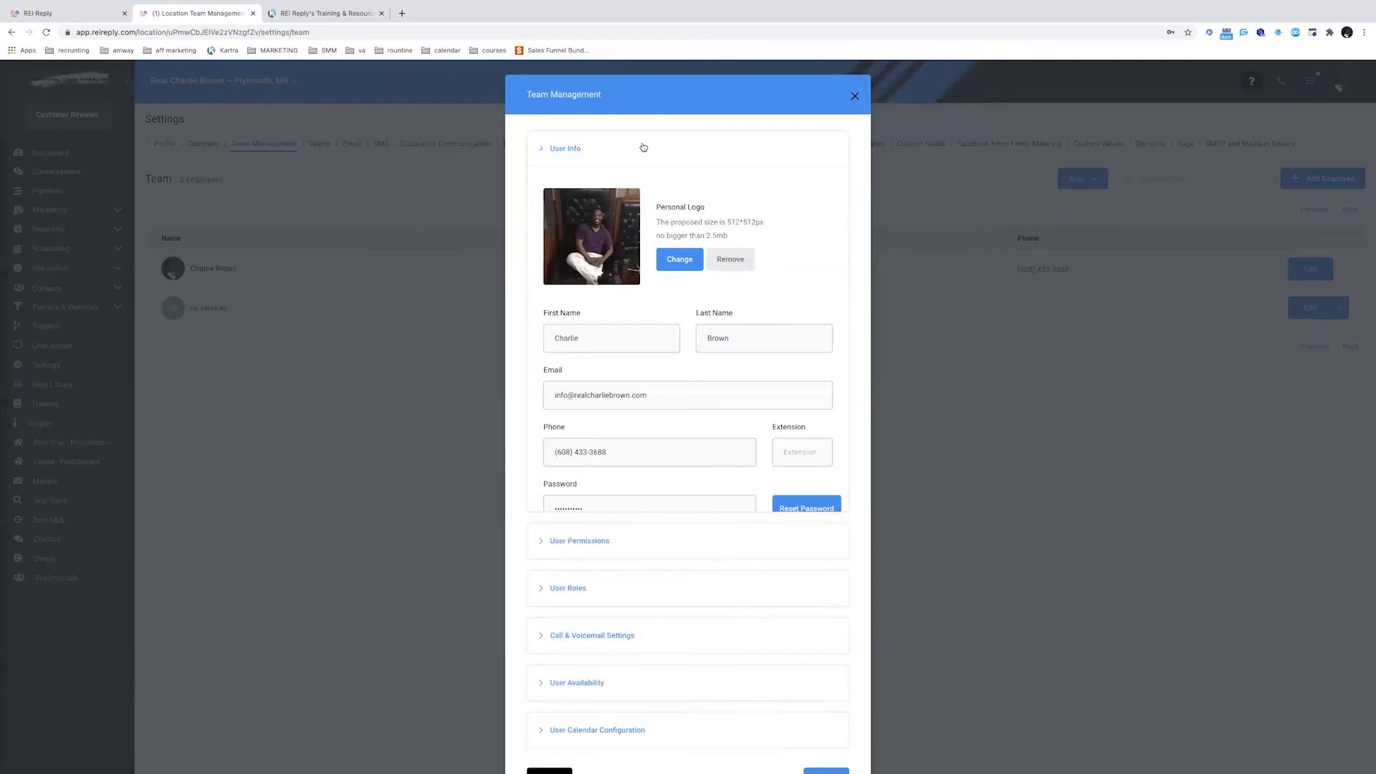
left_click(789, 344)
type("-SMS")
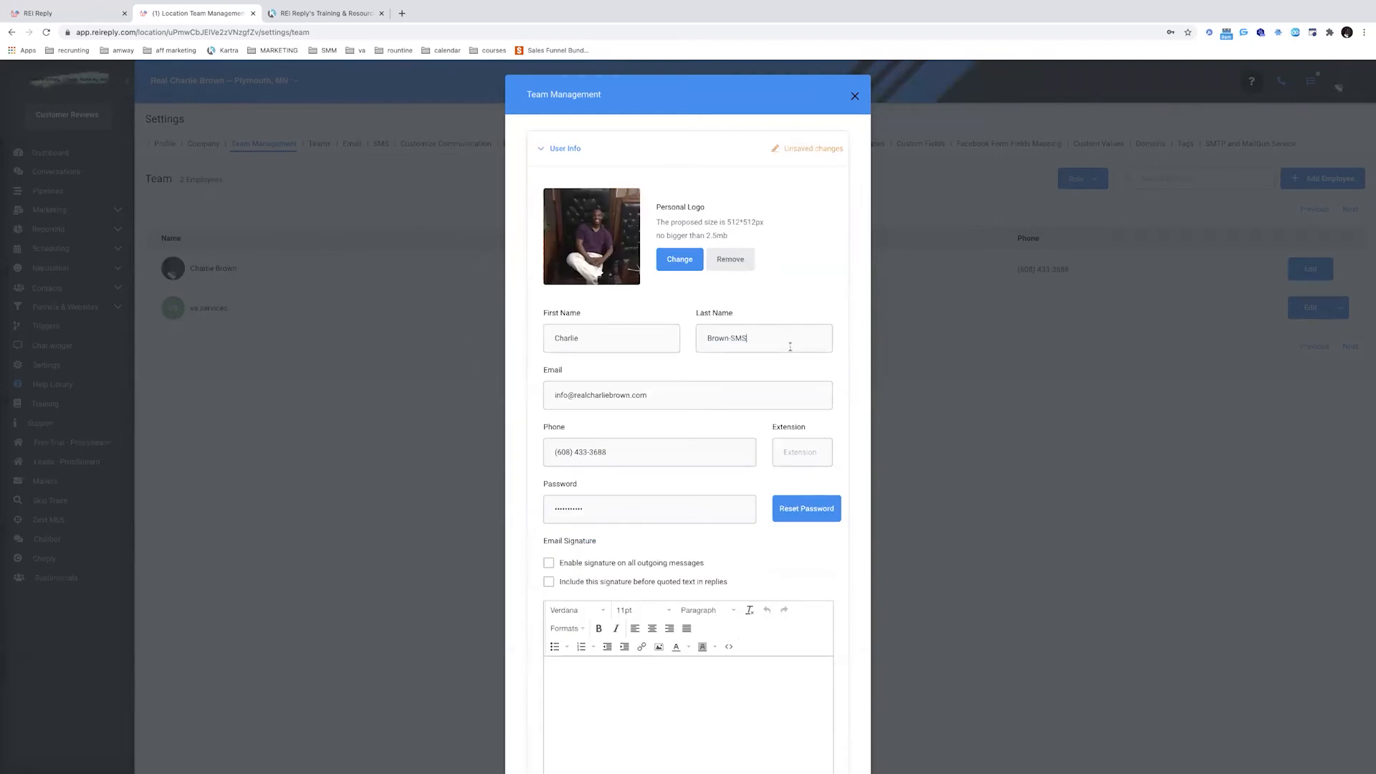
scroll(803, 509, "down", 6)
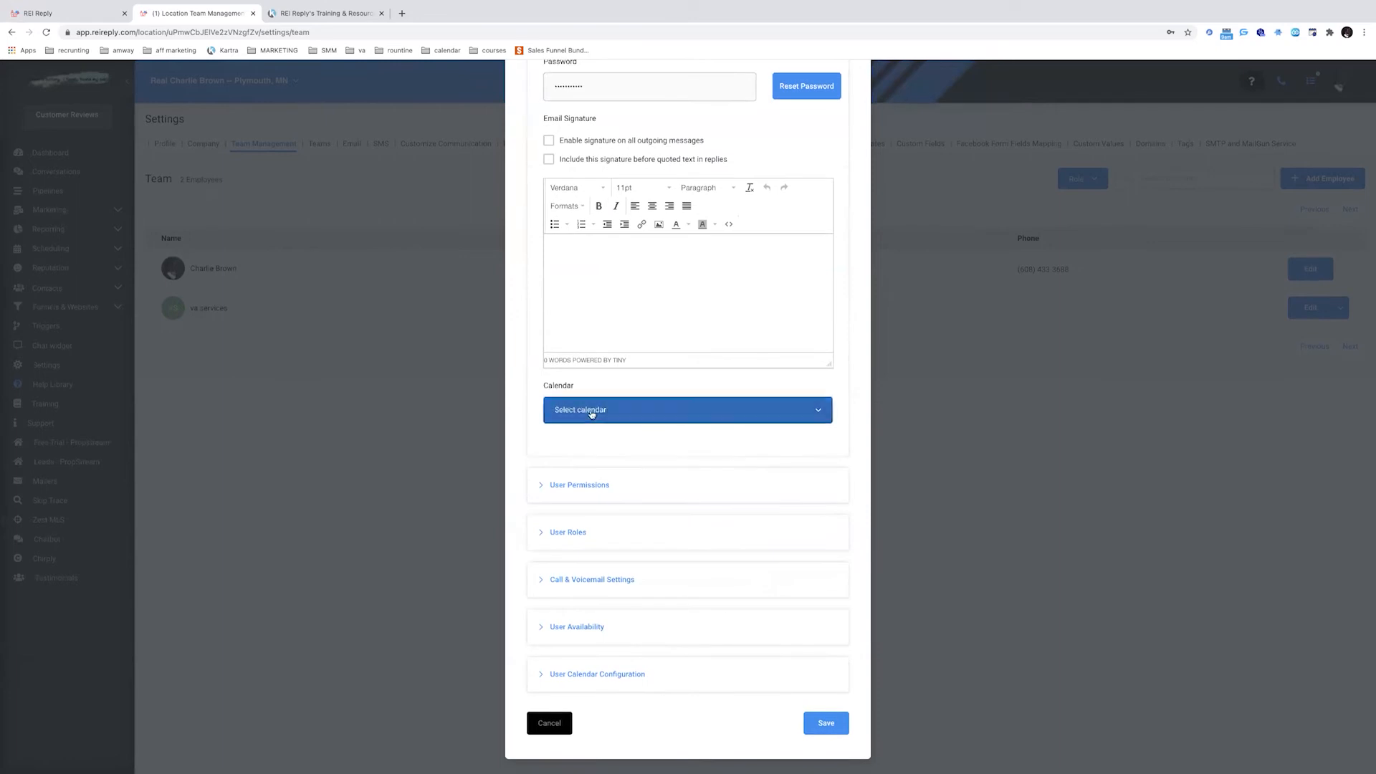
scroll(605, 390, "up", 3)
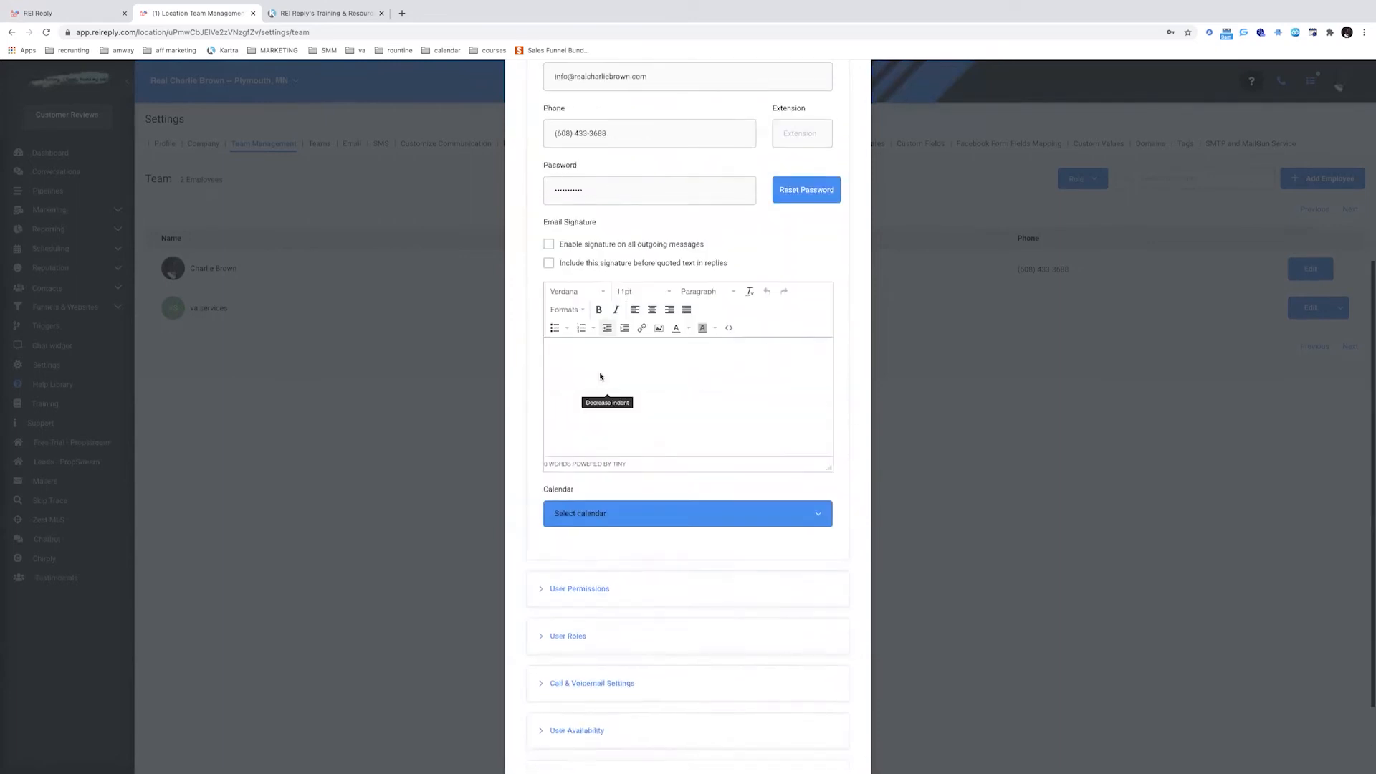
scroll(609, 466, "down", 2)
left_click(617, 618)
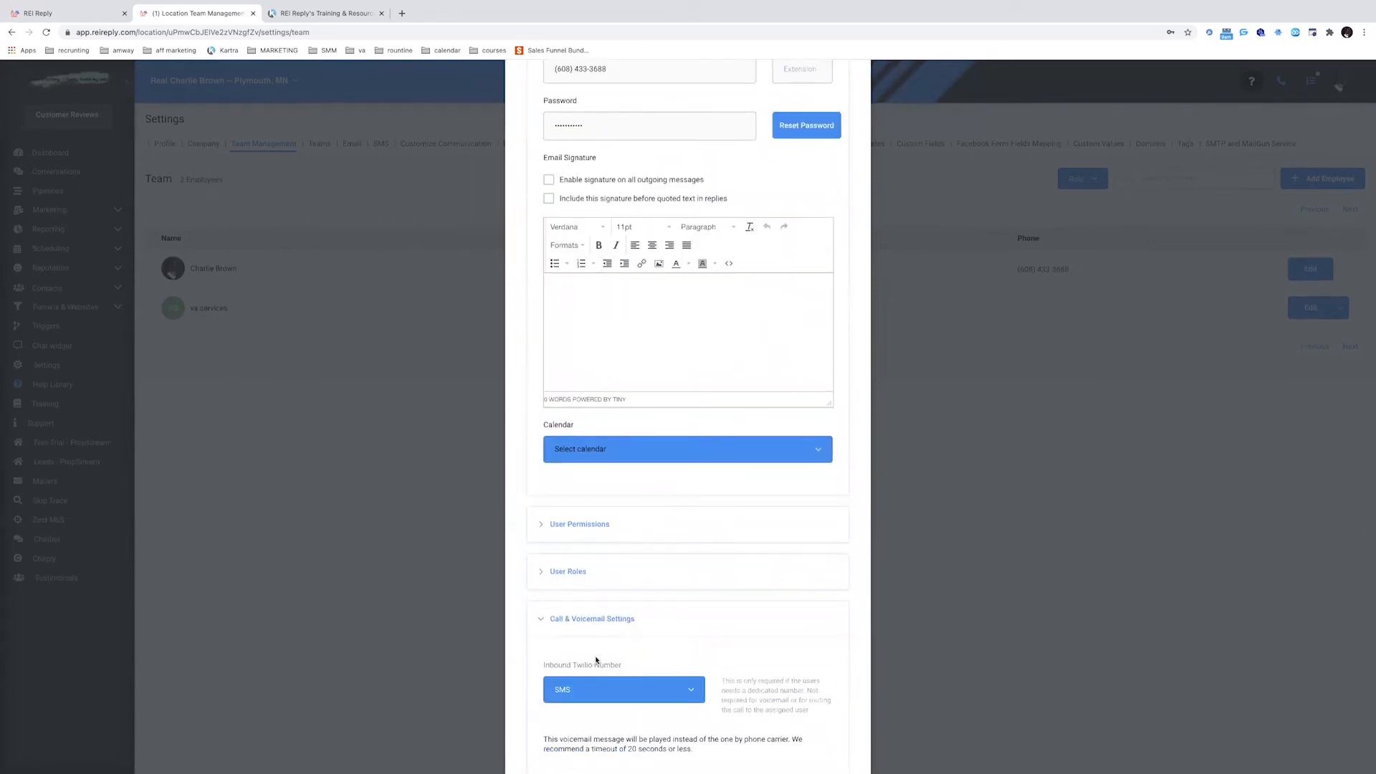
scroll(719, 583, "down", 8)
left_click(824, 742)
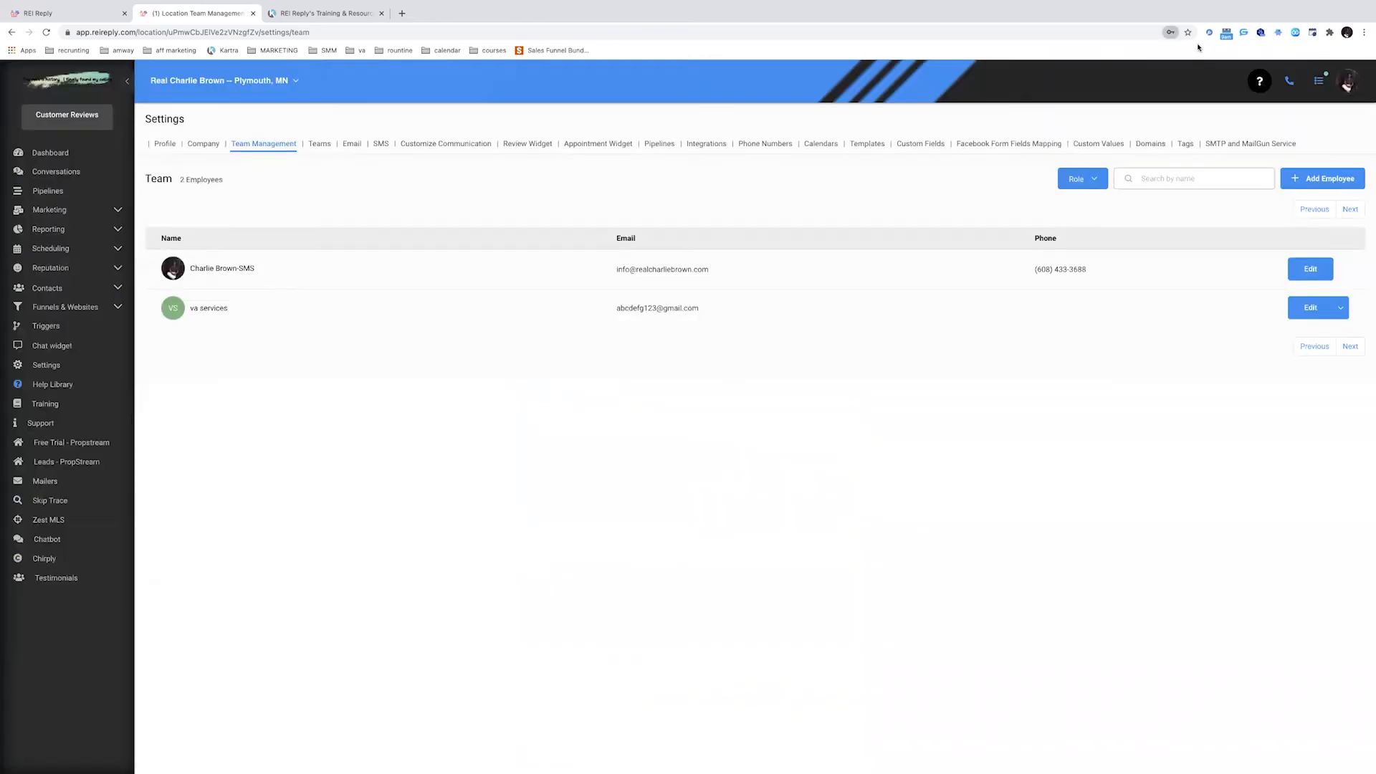
left_click(49, 210)
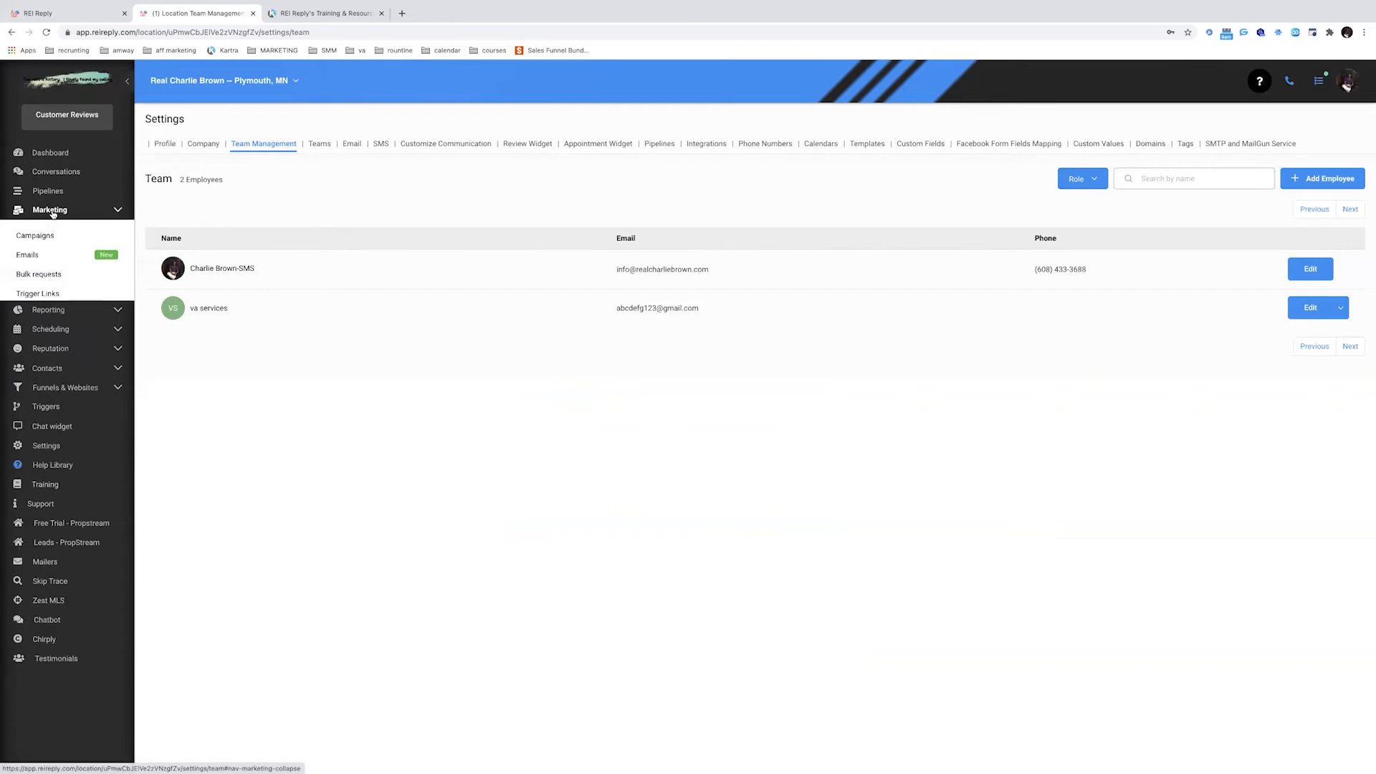
Choose the -SMS user under Users in the sms campaign configuration, then go to Dashboard
left_click(41, 236)
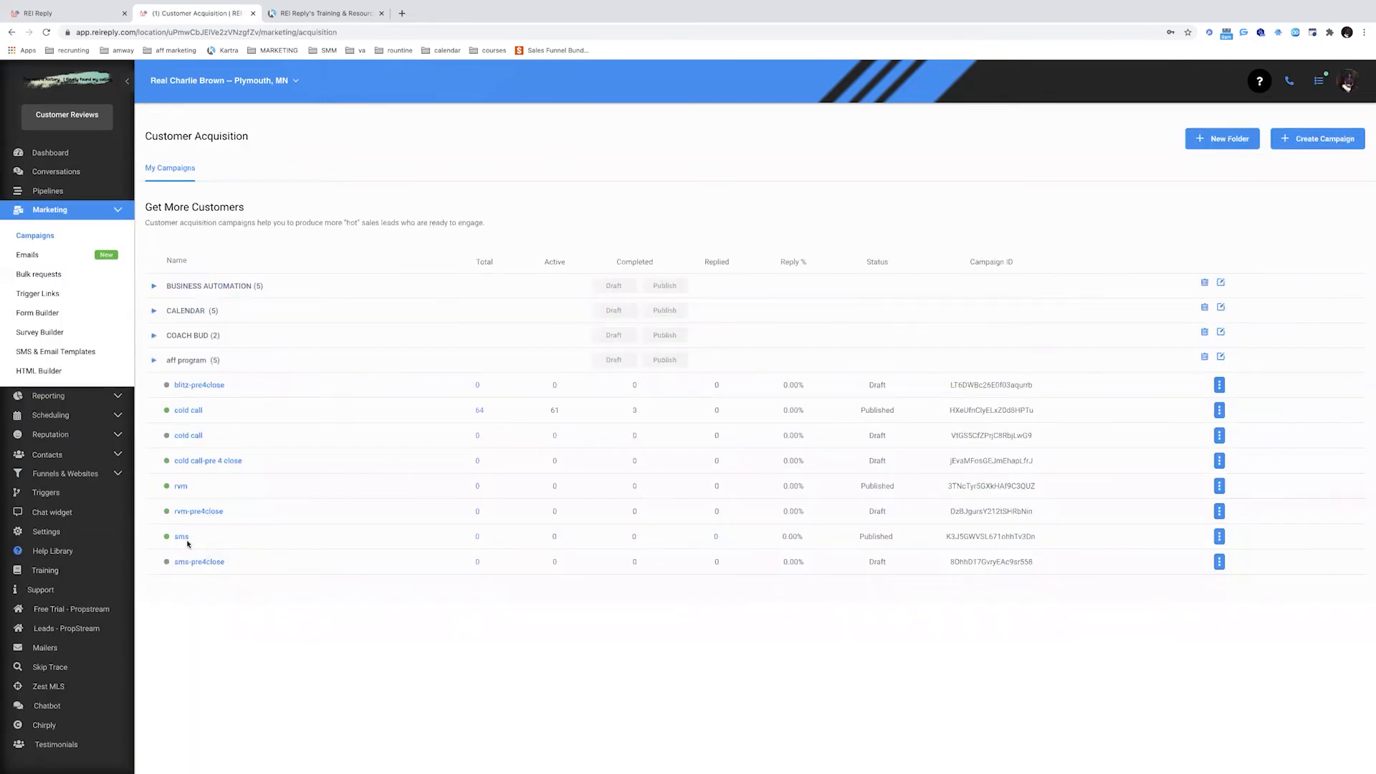
left_click(180, 537)
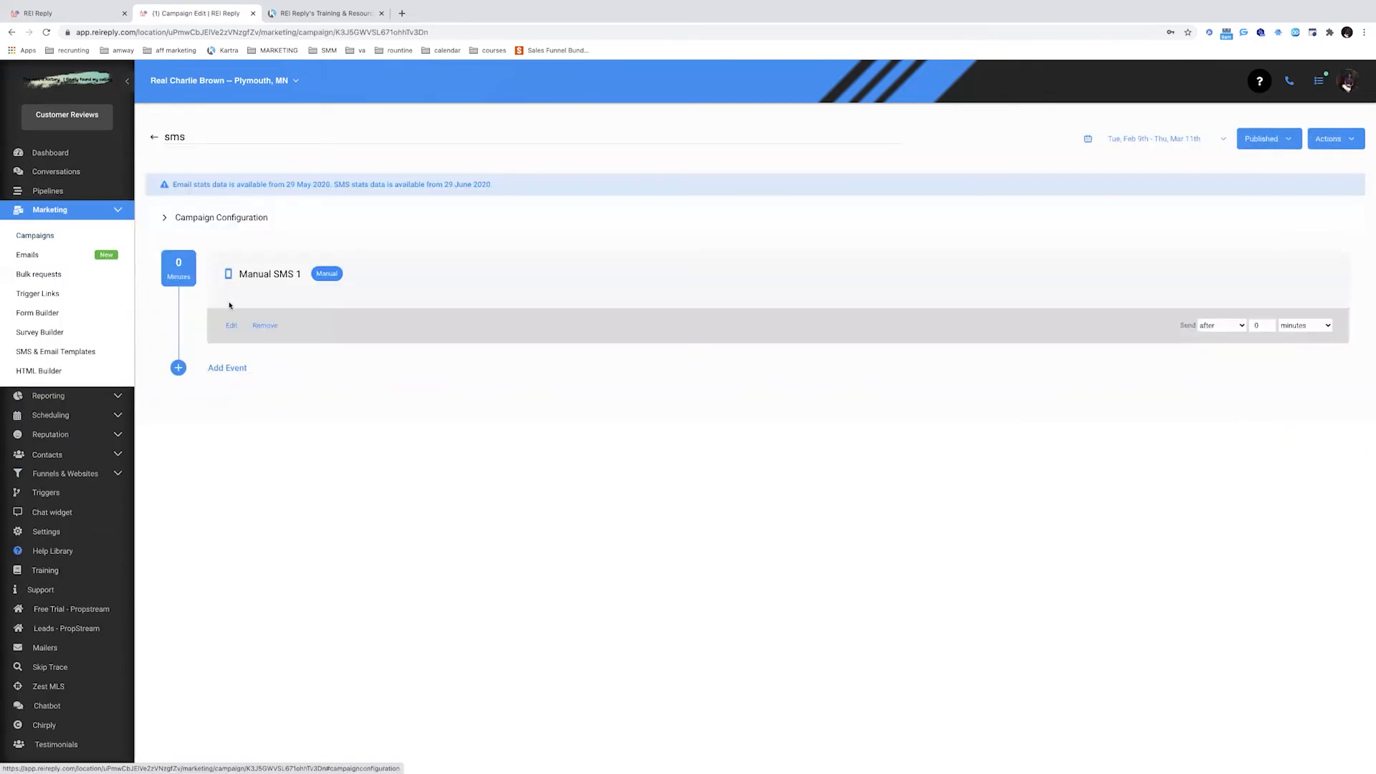
left_click(226, 217)
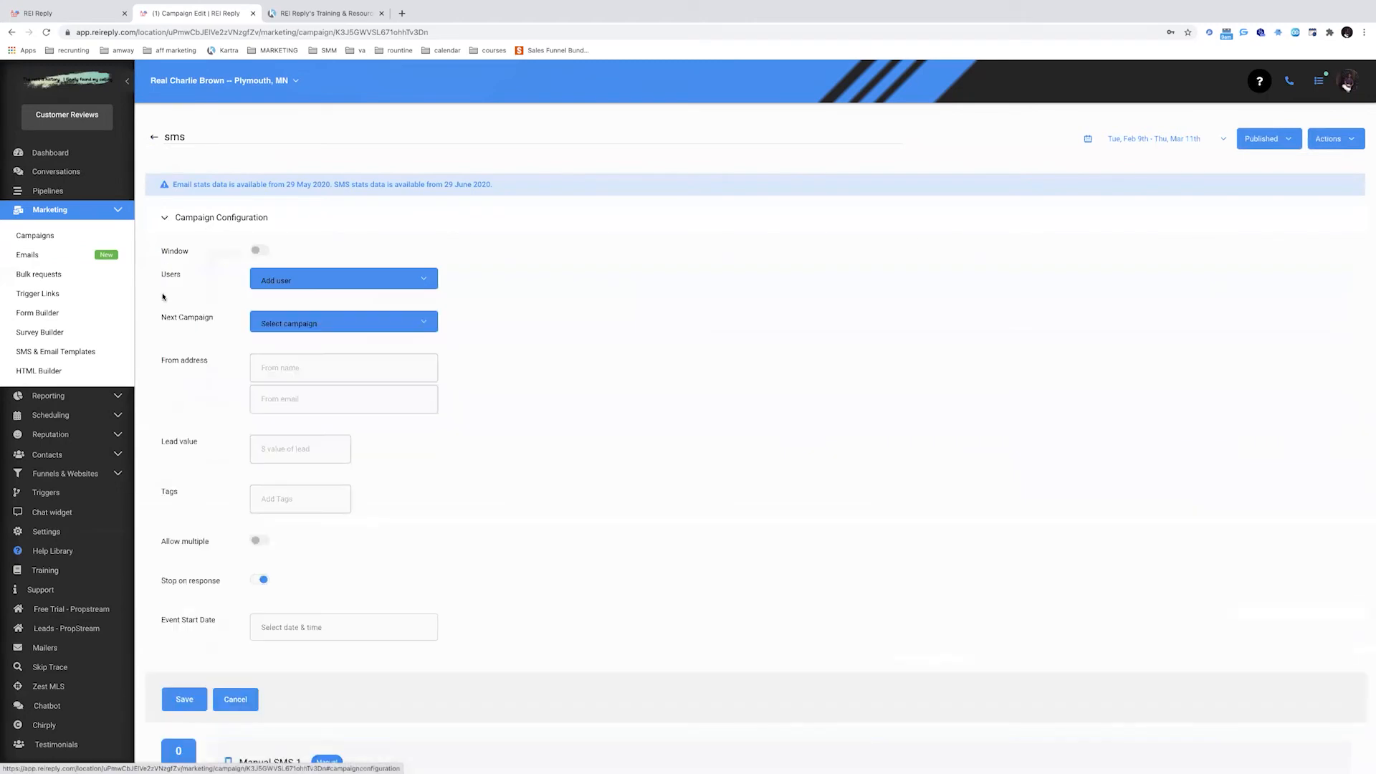
left_click(342, 281)
left_click(321, 322)
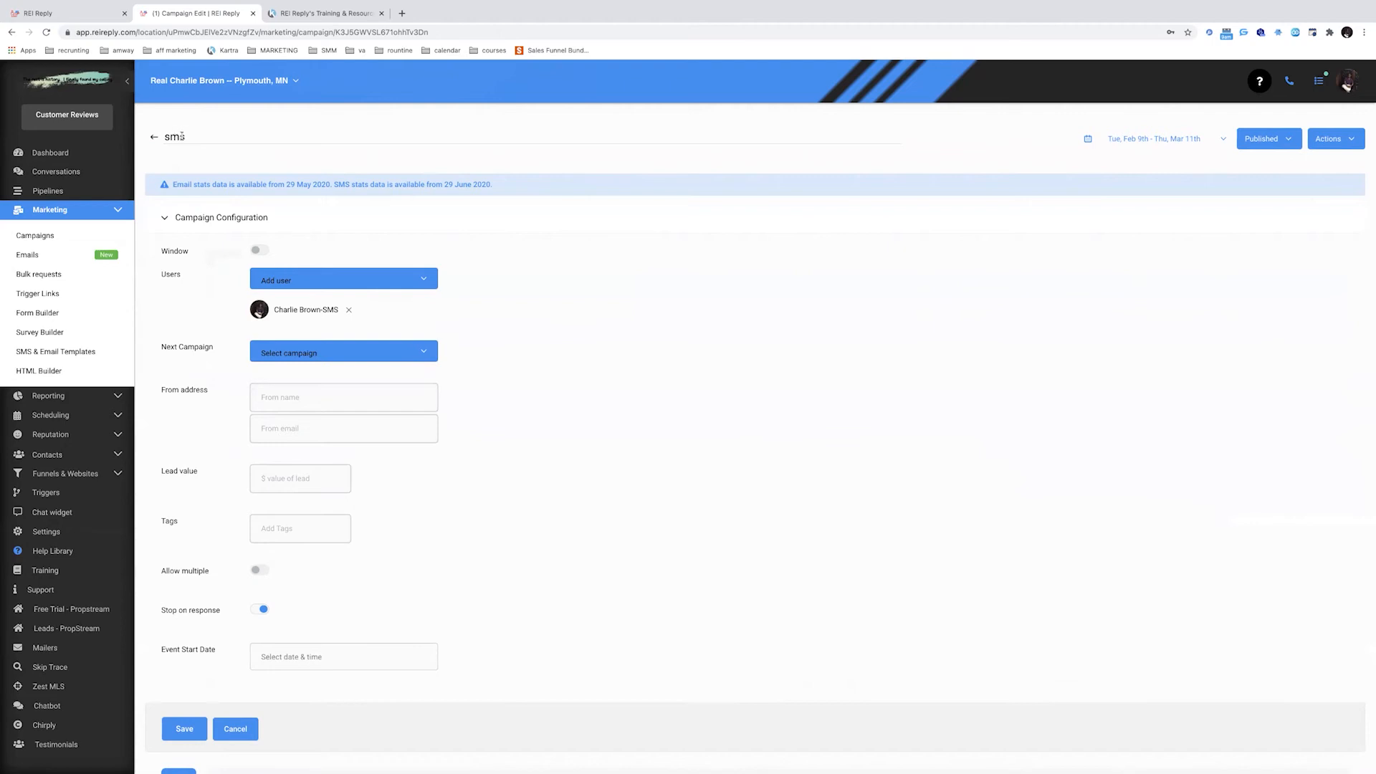
left_click(85, 215)
left_click(67, 154)
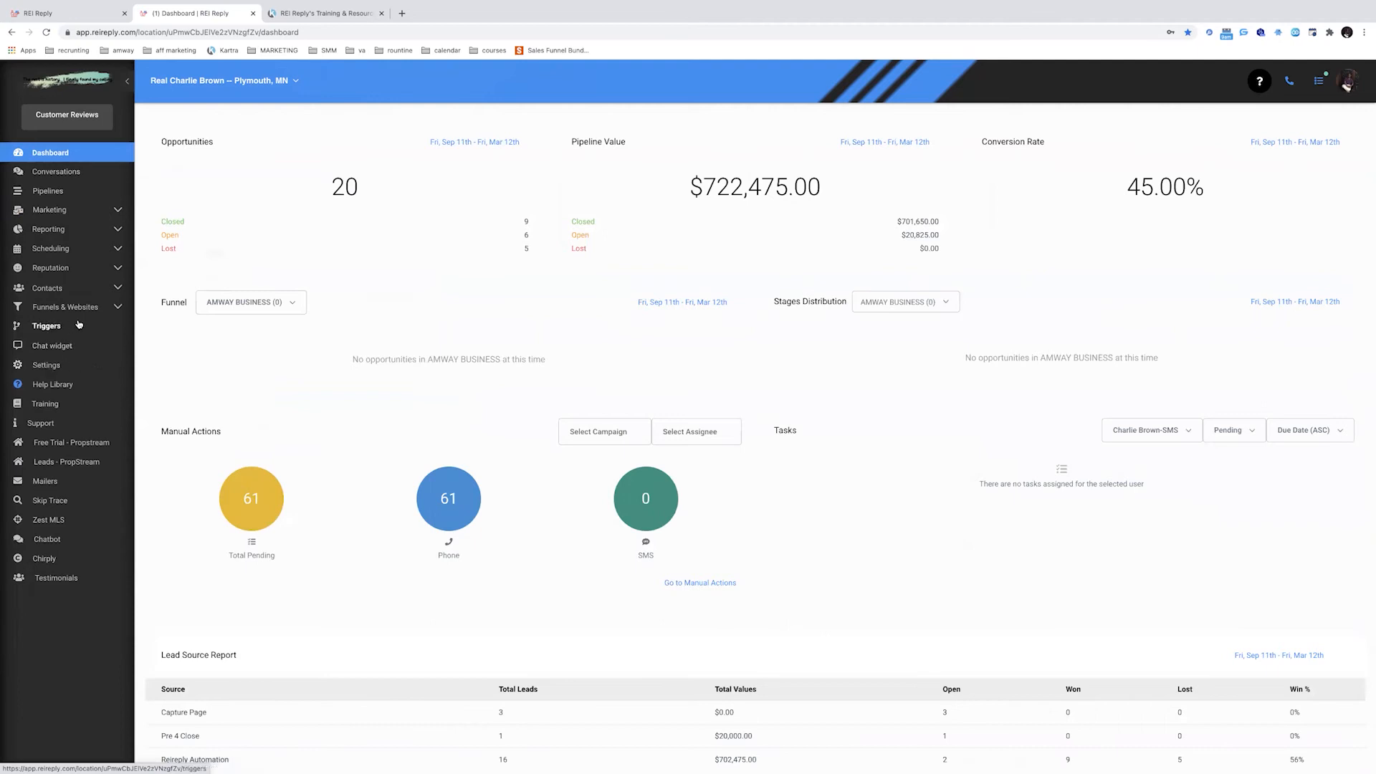
Check the RVM and SMS phone numbers in Settings, then start a new Team Management member
left_click(75, 369)
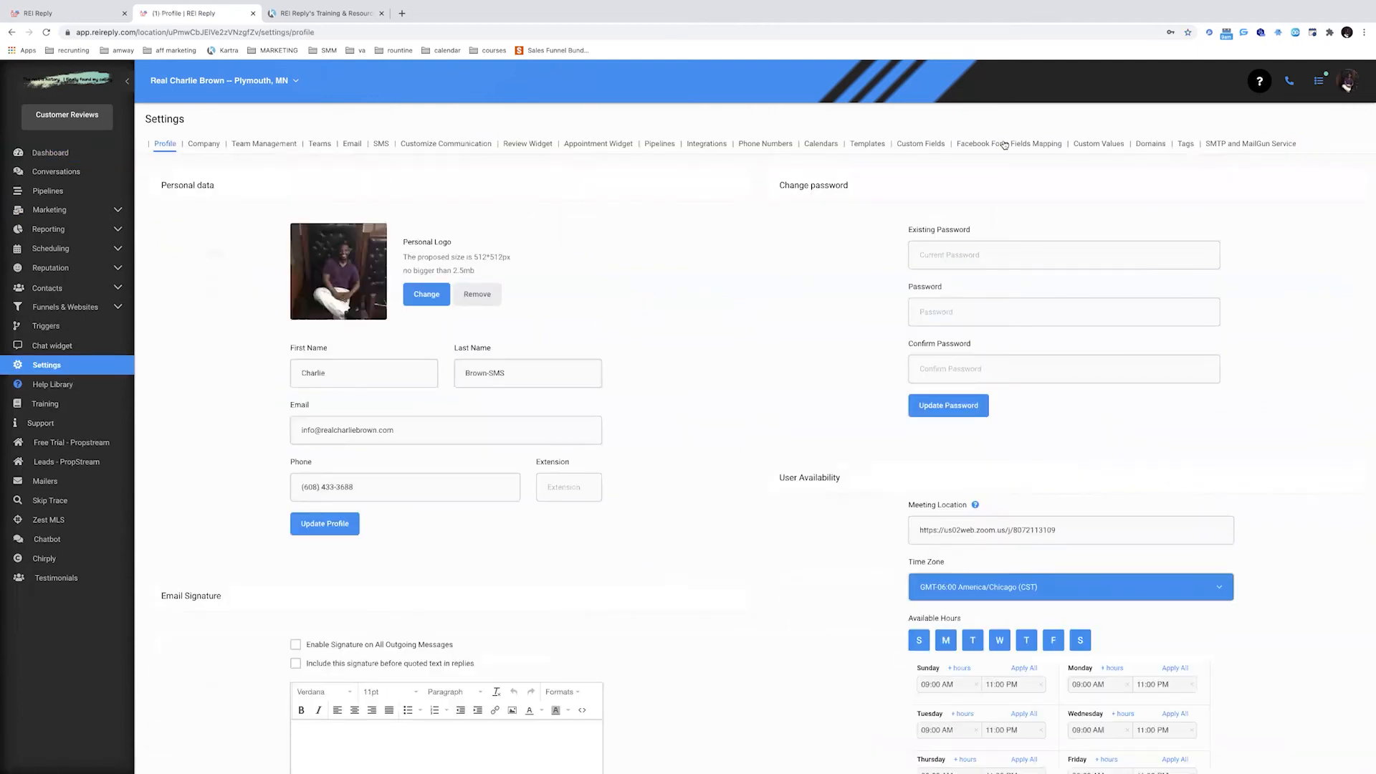
left_click(767, 146)
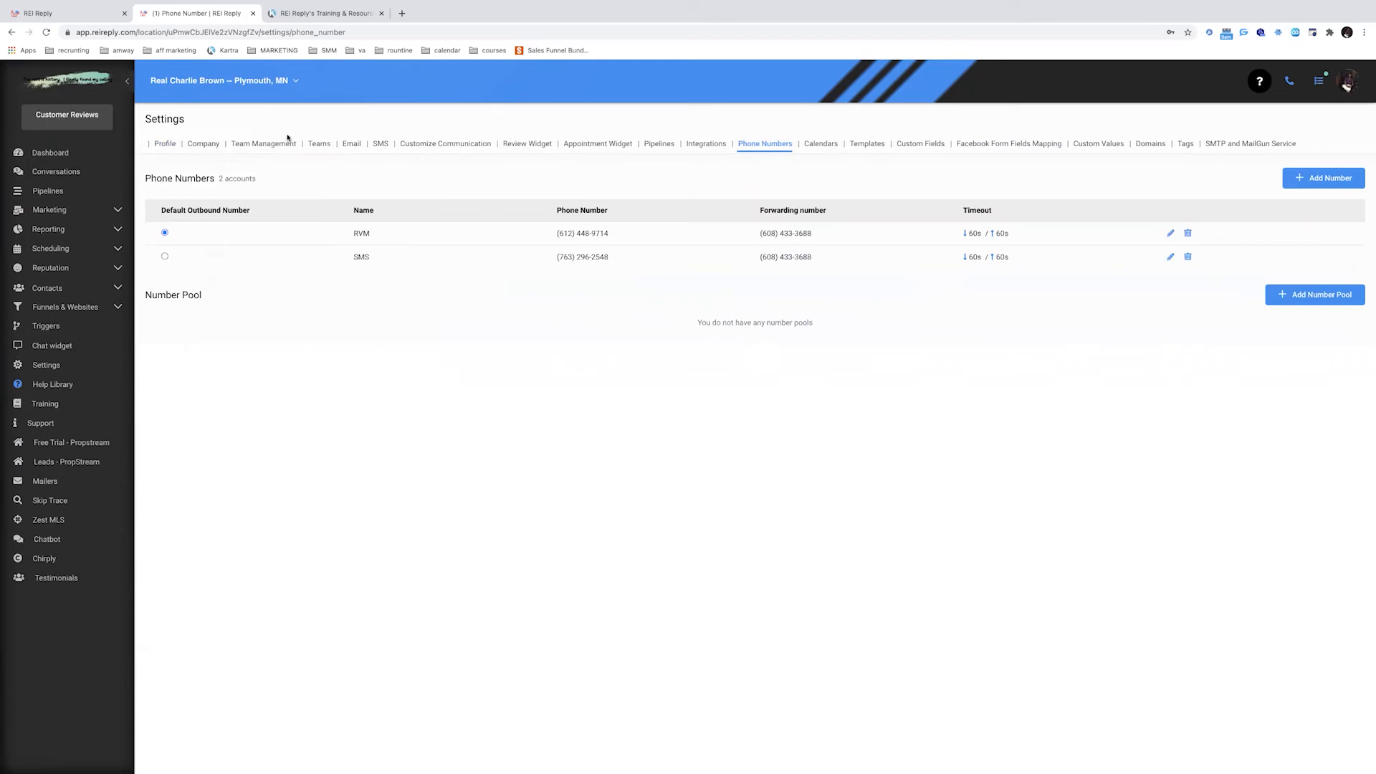
left_click(260, 145)
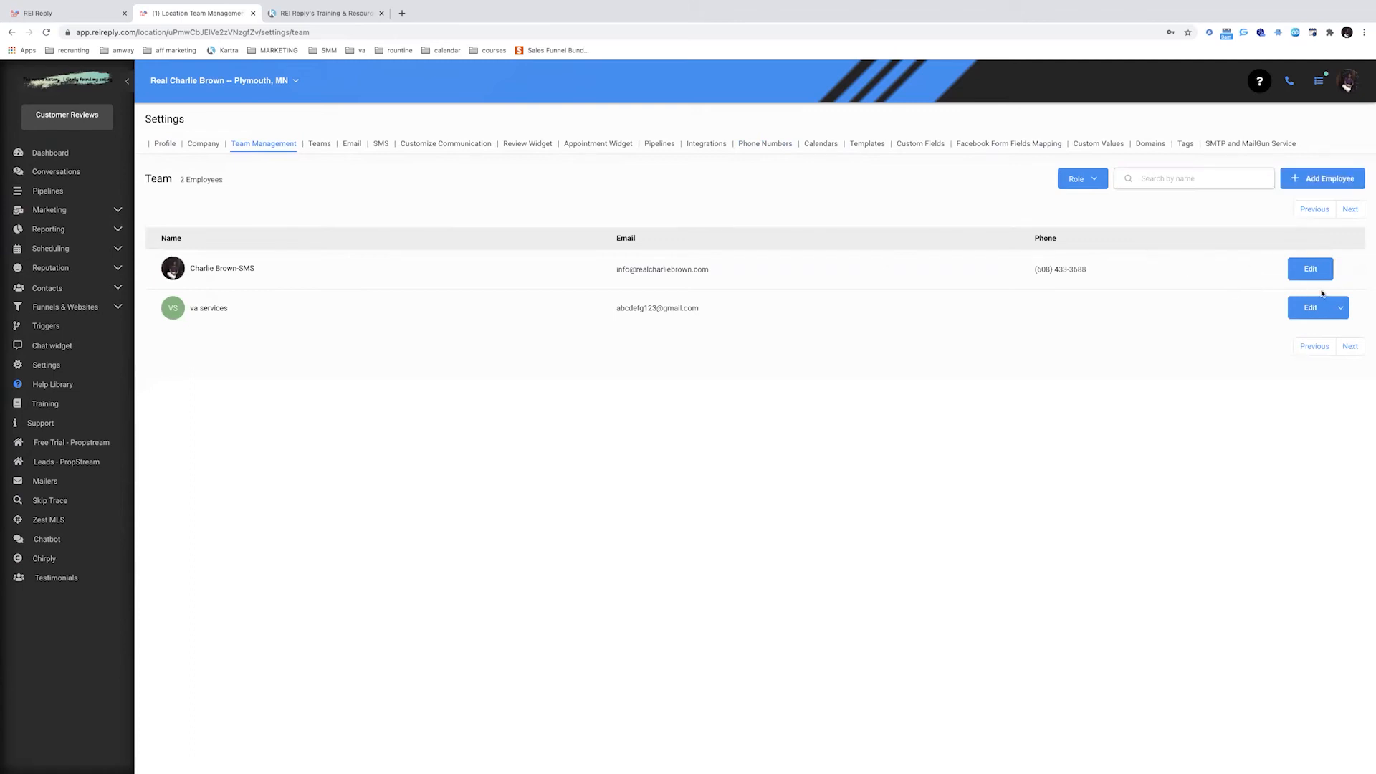
left_click(1309, 179)
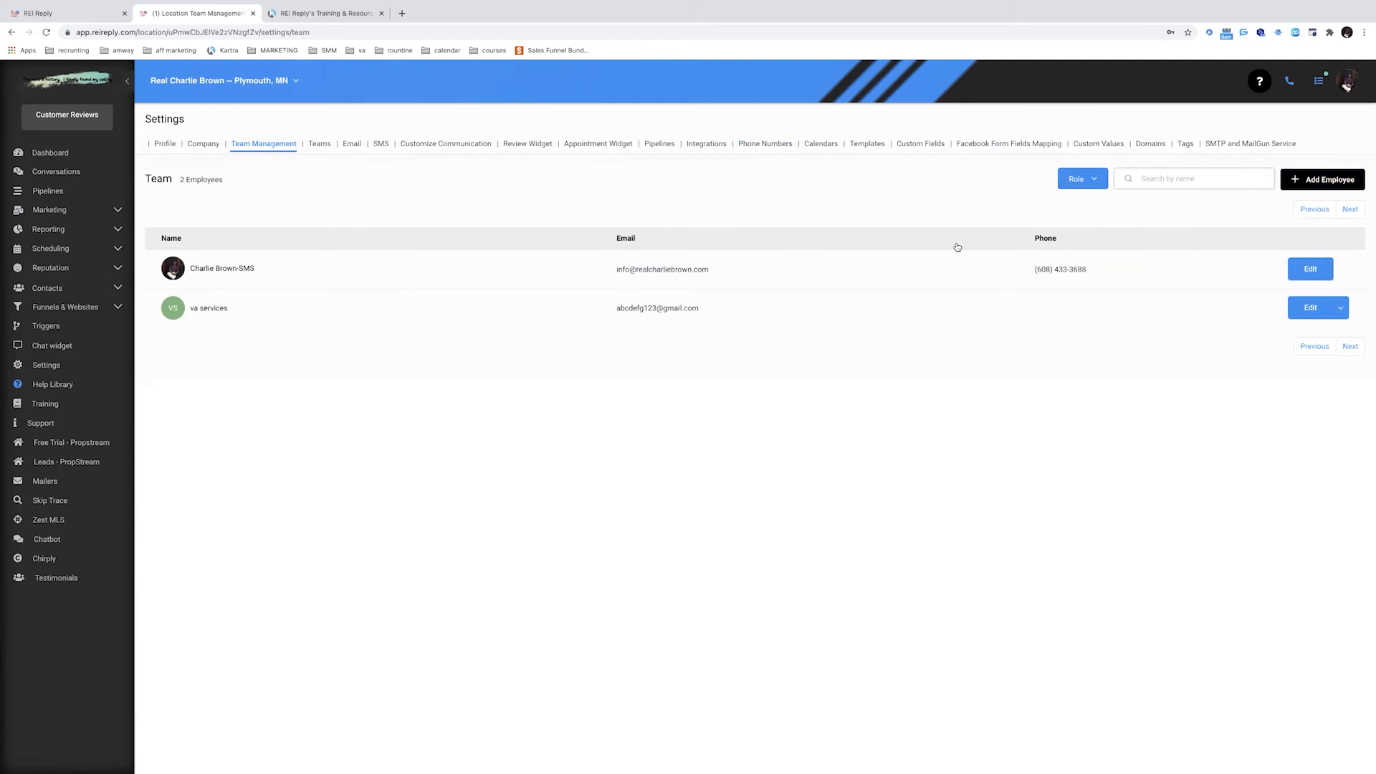
Enter the new member's first name, a last name ending in -RVM, and their e-mail address
left_click(579, 149)
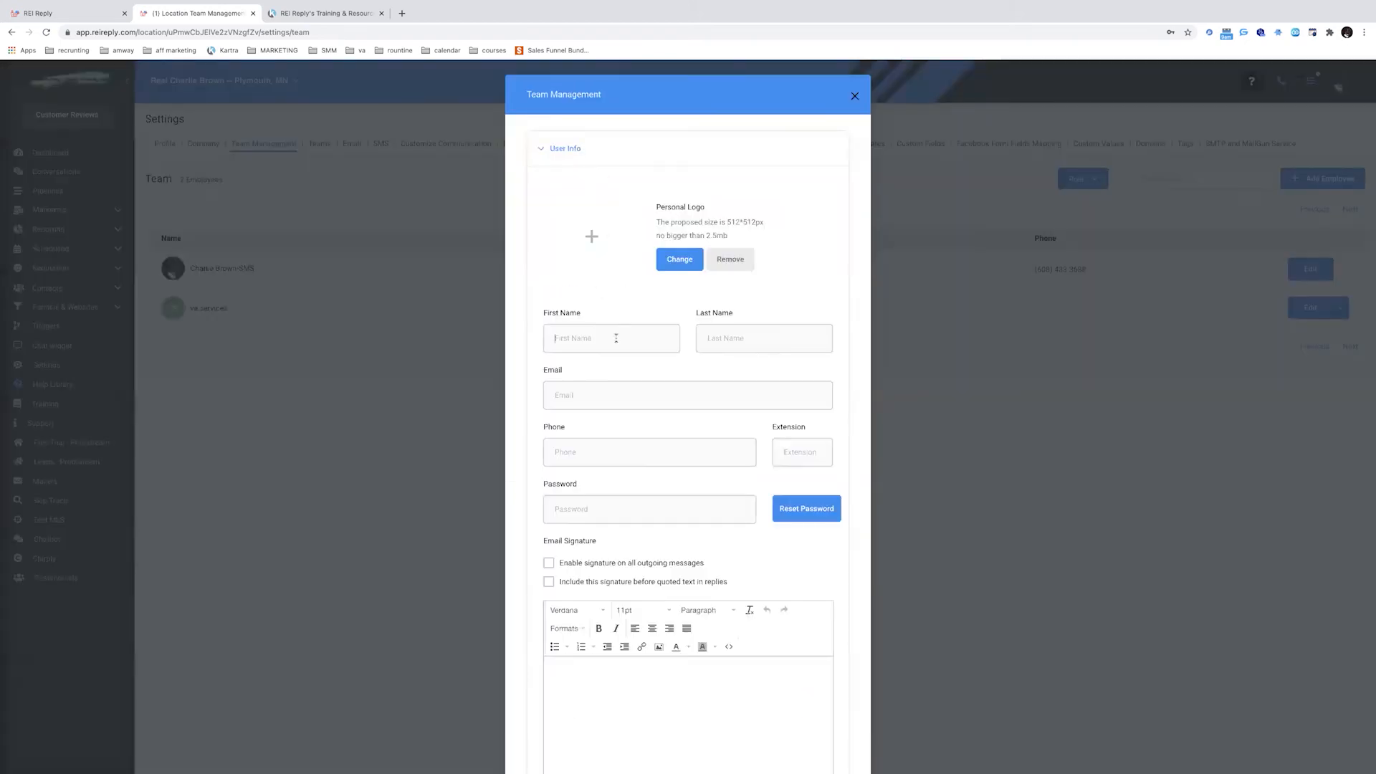
key("Tab")
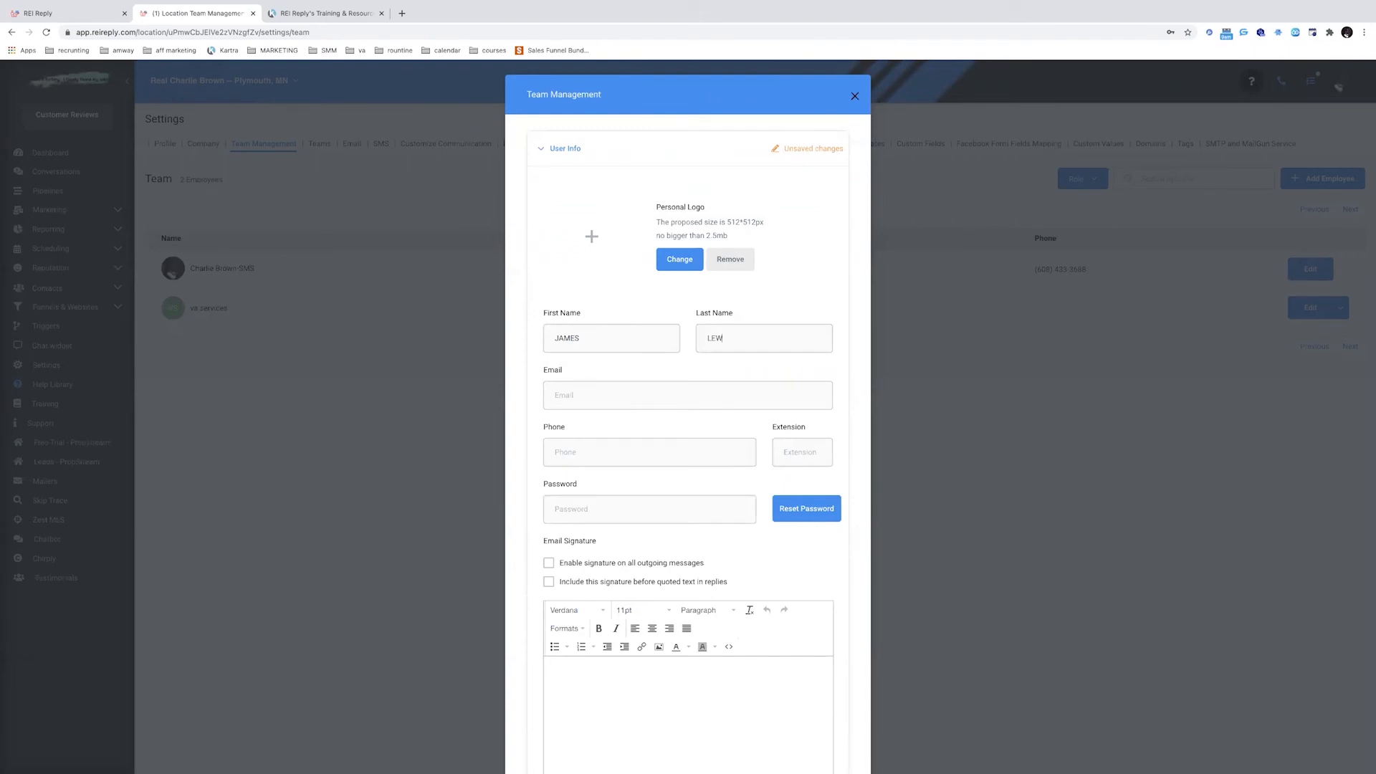
scroll(606, 393, "down", 1)
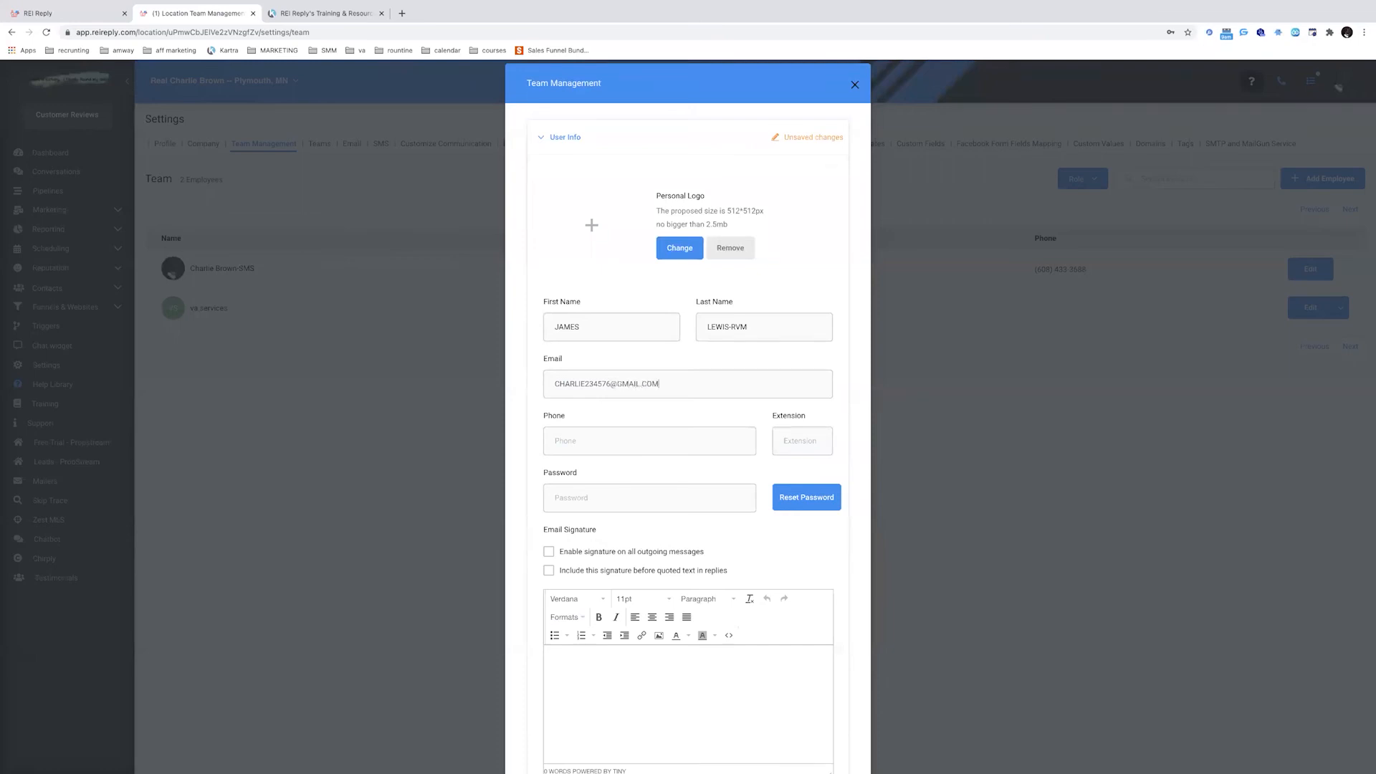
Enter a password for the new member, replacing the first one typed
scroll(610, 407, "down", 2)
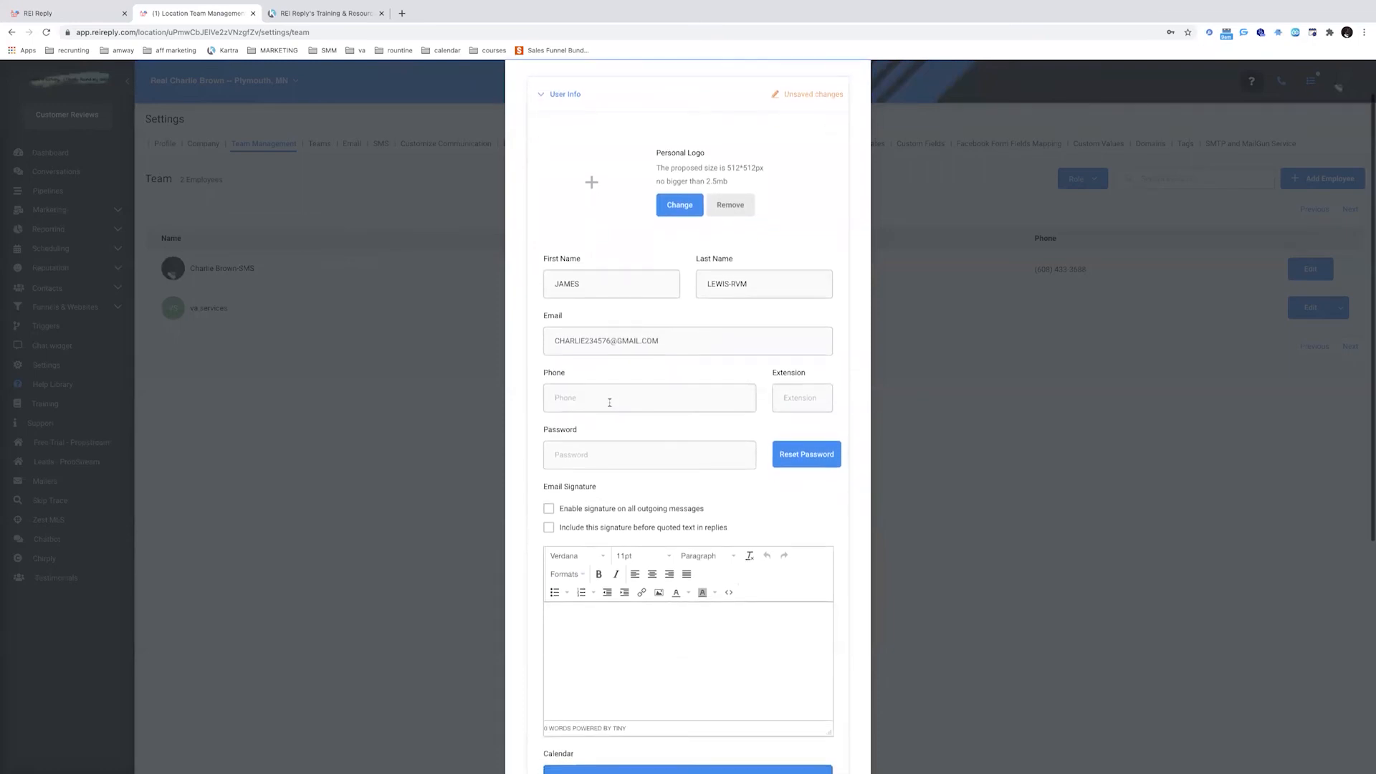
left_click(606, 436)
type("••••••")
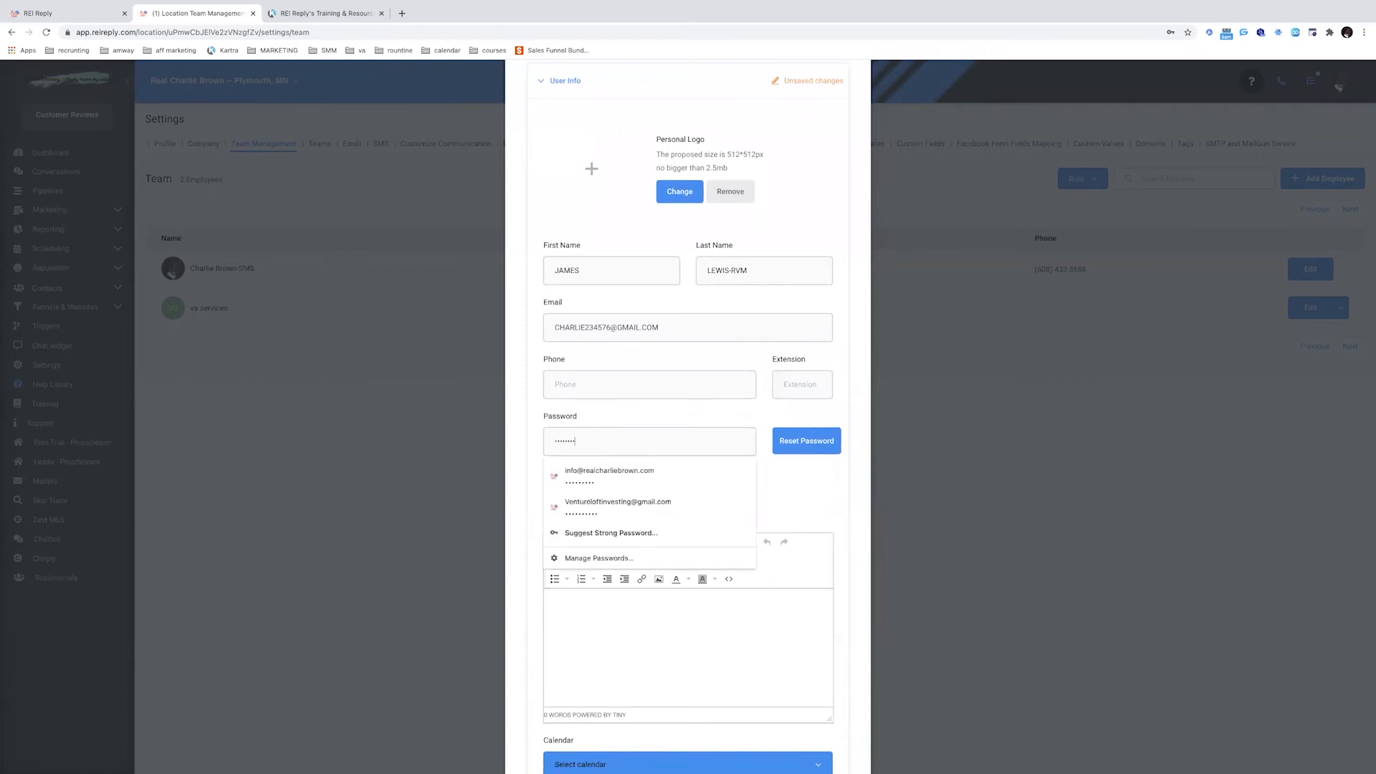
left_click(647, 419)
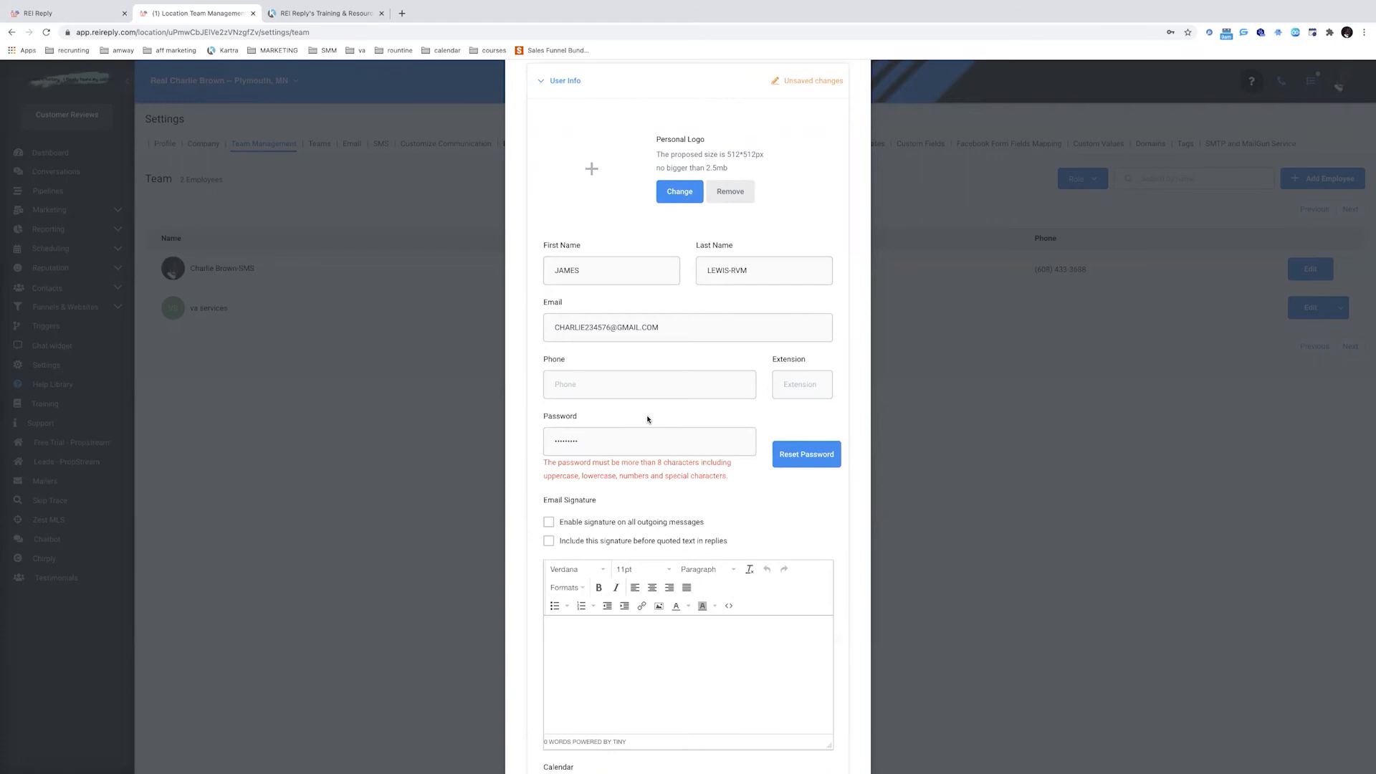
double_click(624, 437)
key("BackSpace")
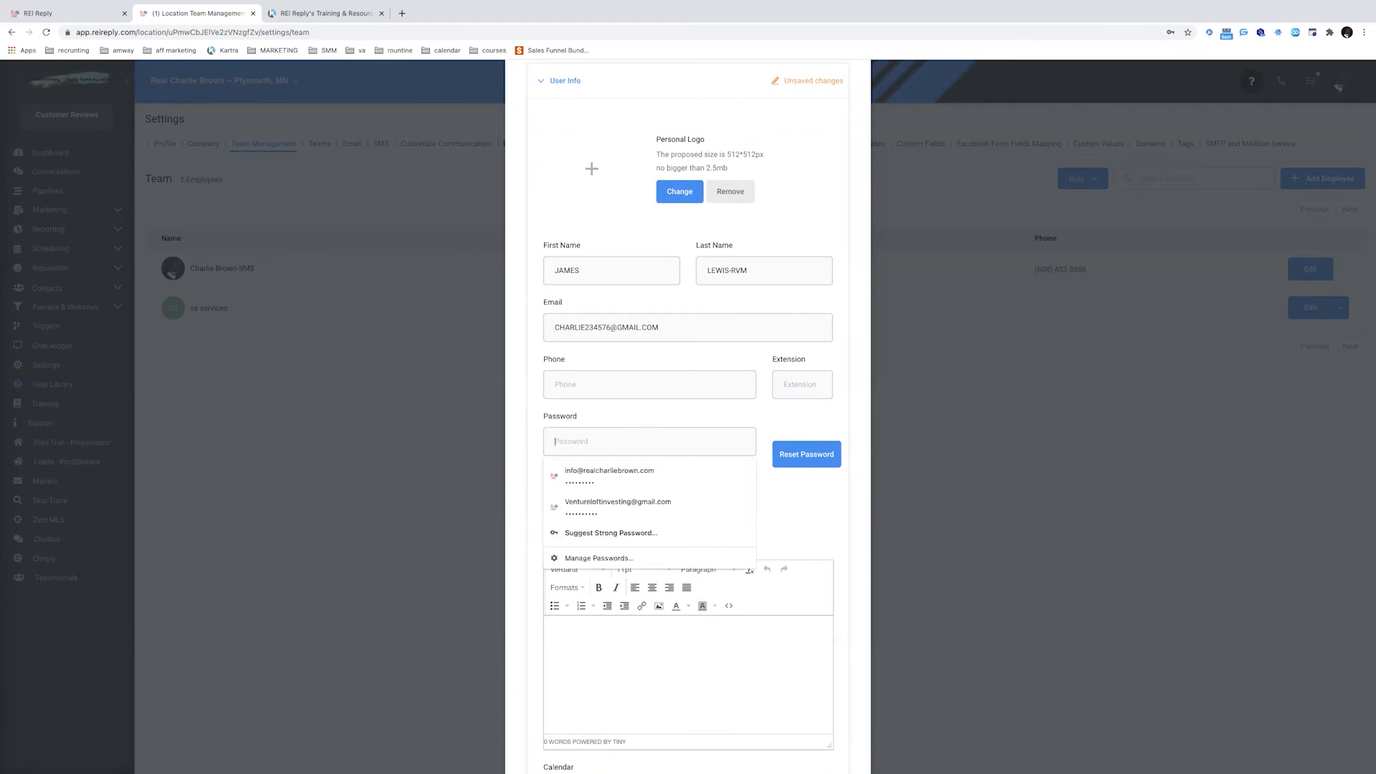
type("a")
left_click(790, 534)
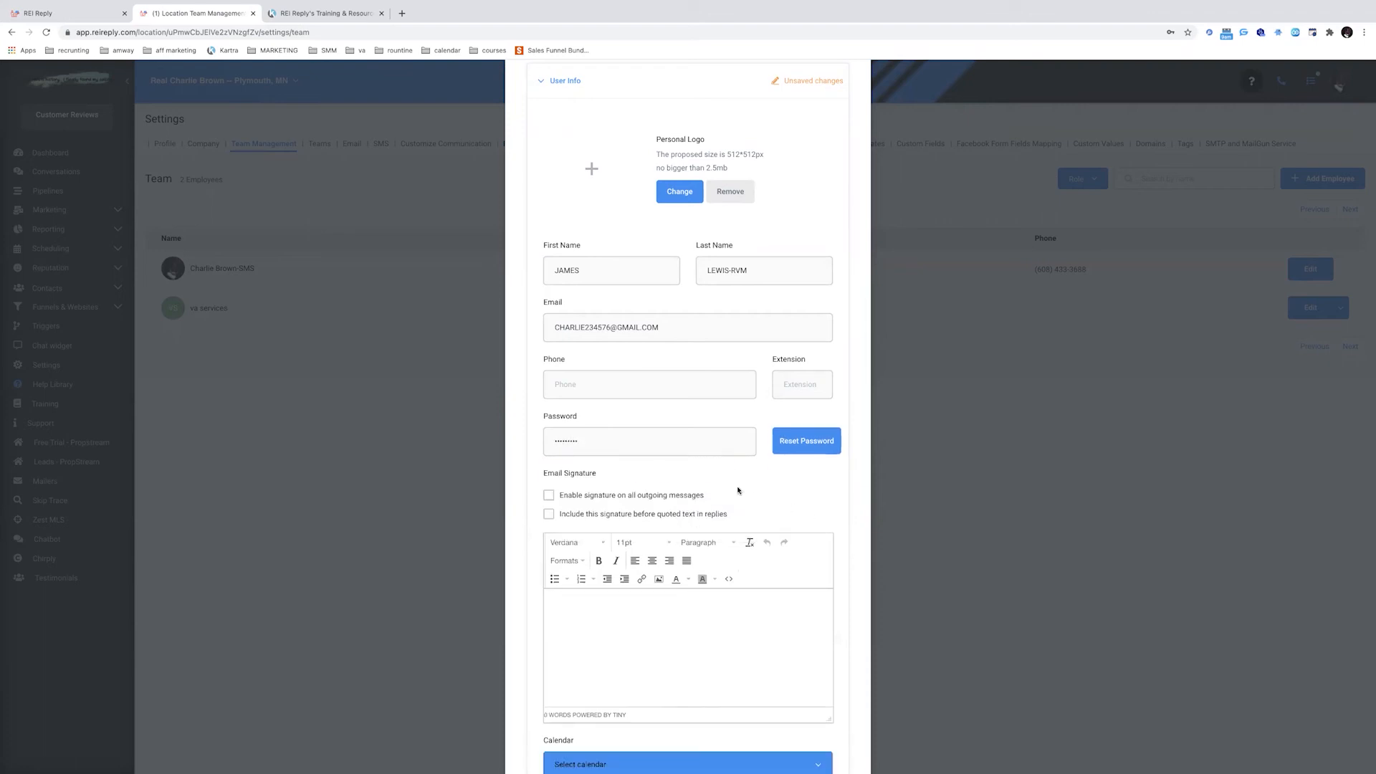
scroll(736, 494, "down", 5)
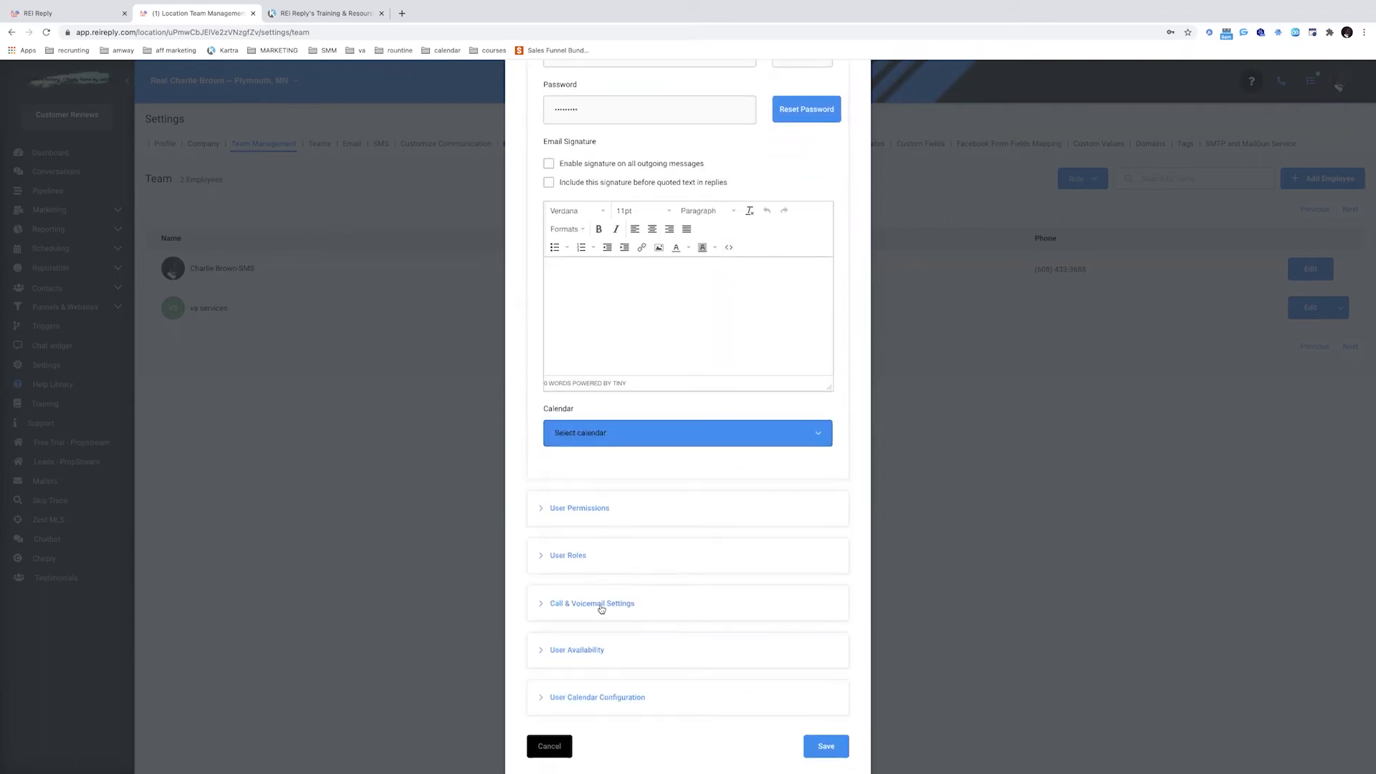
Give the new -RVM user the RVM inbound Twilio number and save them
left_click(599, 603)
scroll(694, 564, "down", 3)
left_click(693, 564)
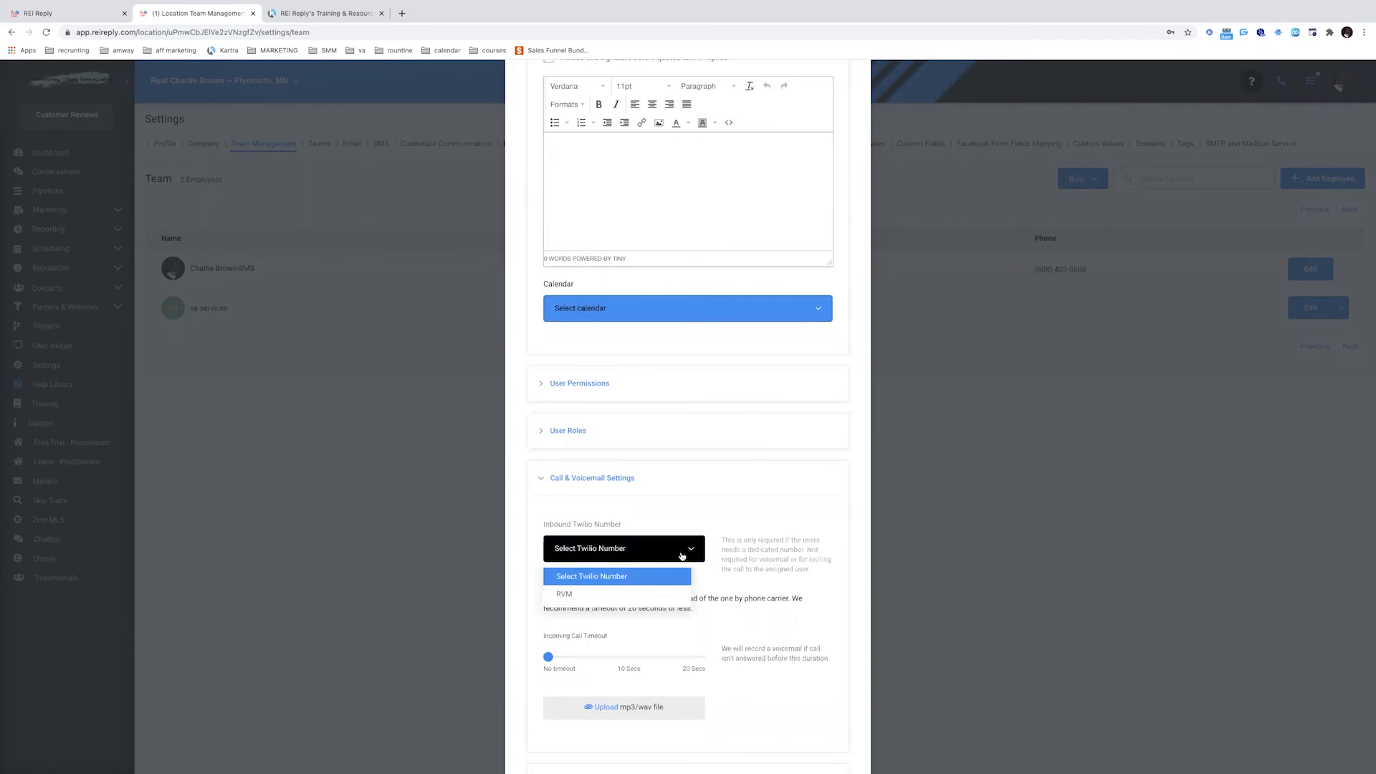
left_click(620, 595)
scroll(717, 574, "down", 3)
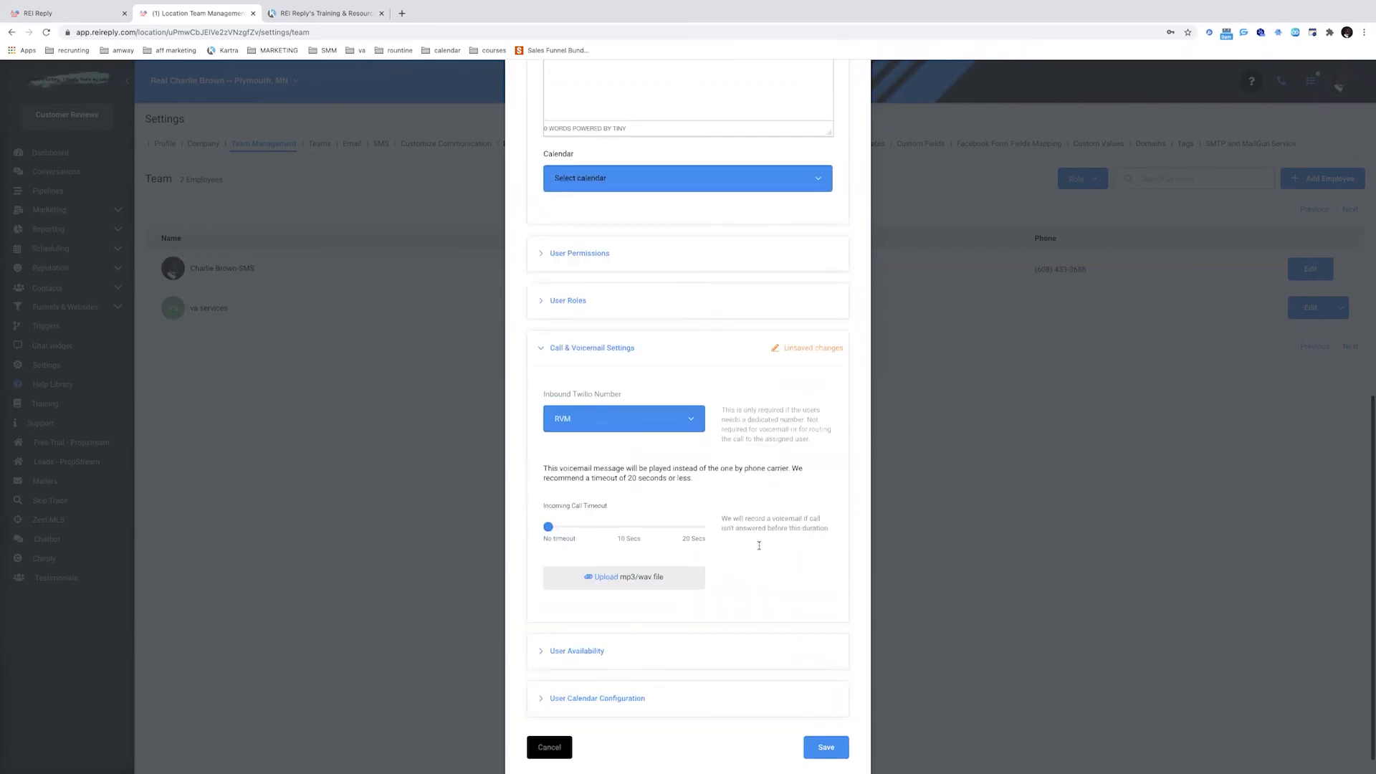
left_click(838, 724)
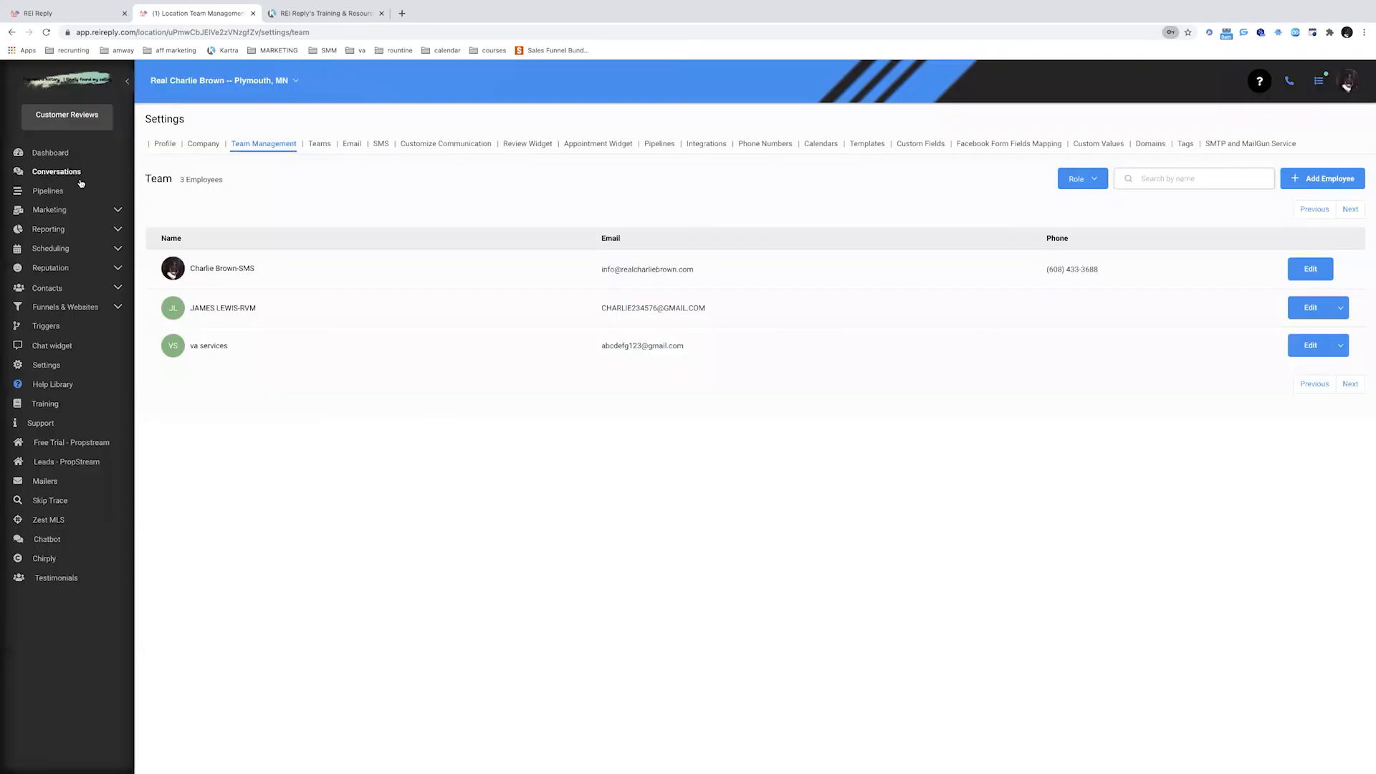
left_click(41, 213)
Add the -RVM user to the rvm campaign's users under Campaign Configuration
left_click(34, 235)
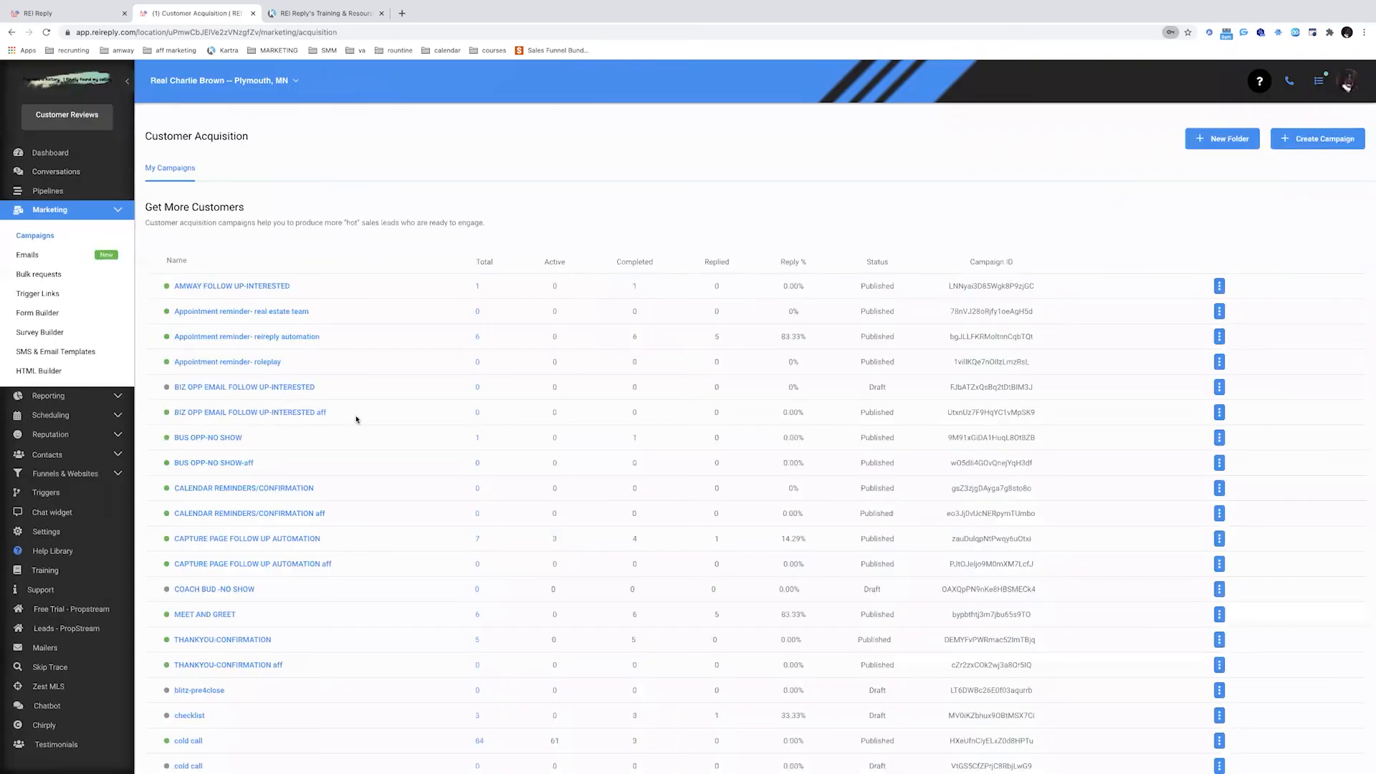
left_click(179, 486)
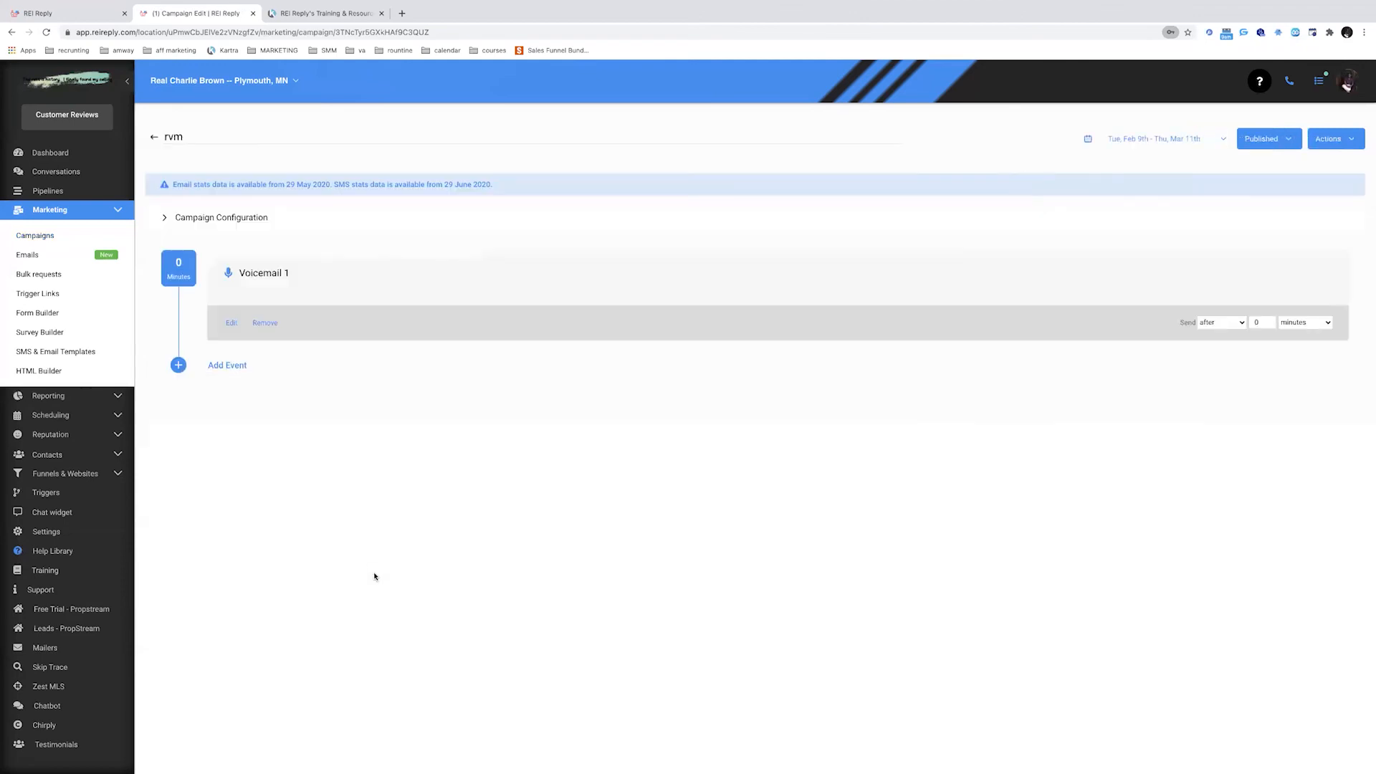
left_click(219, 219)
left_click(342, 285)
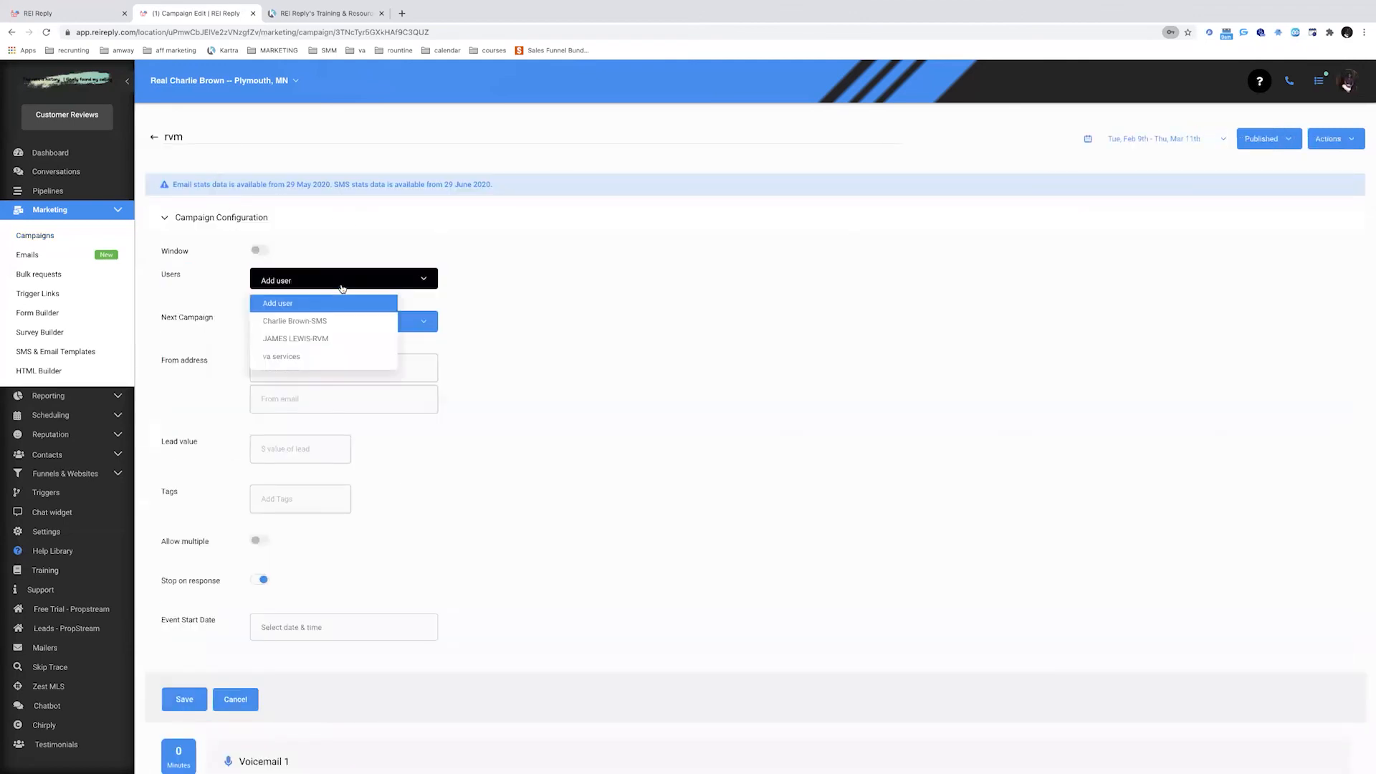
left_click(318, 340)
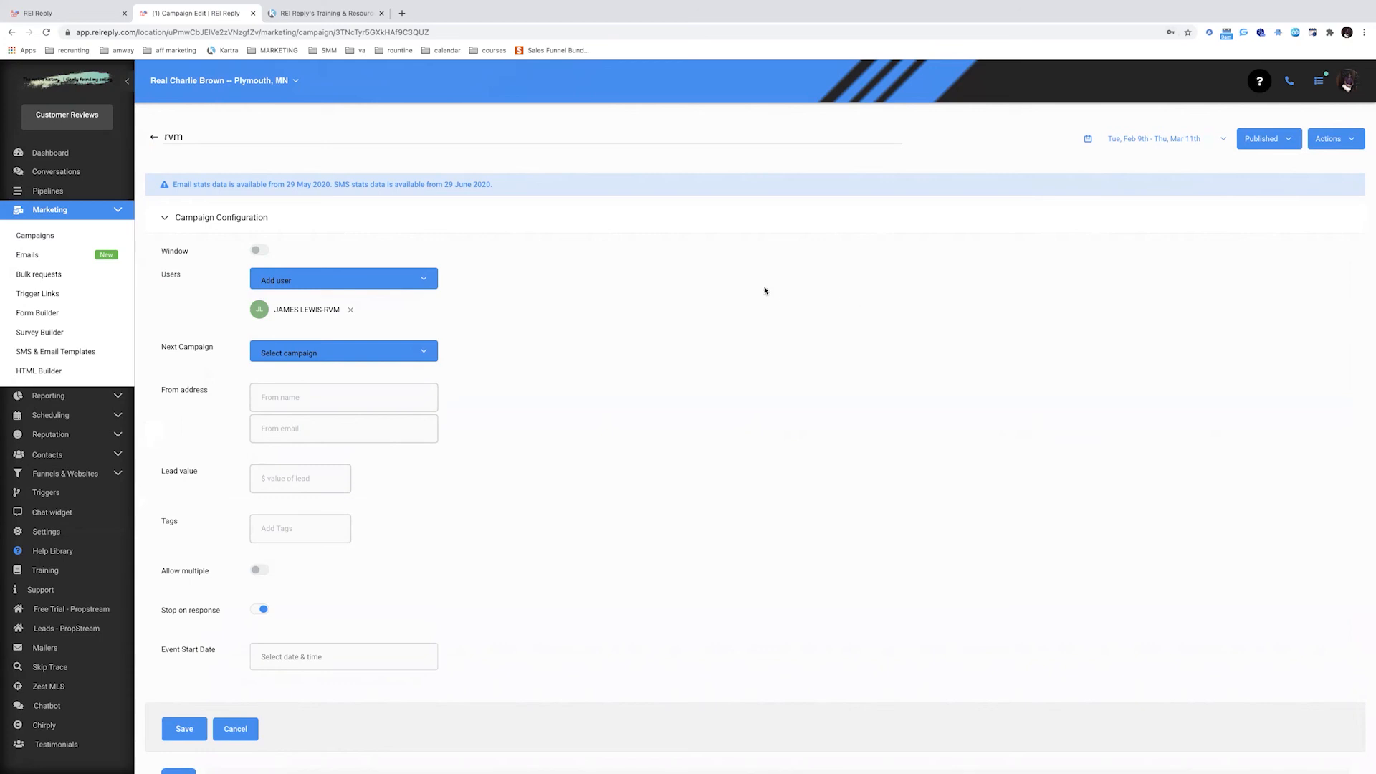
Go back to Settings and view the account's Phone Numbers list
left_click(99, 211)
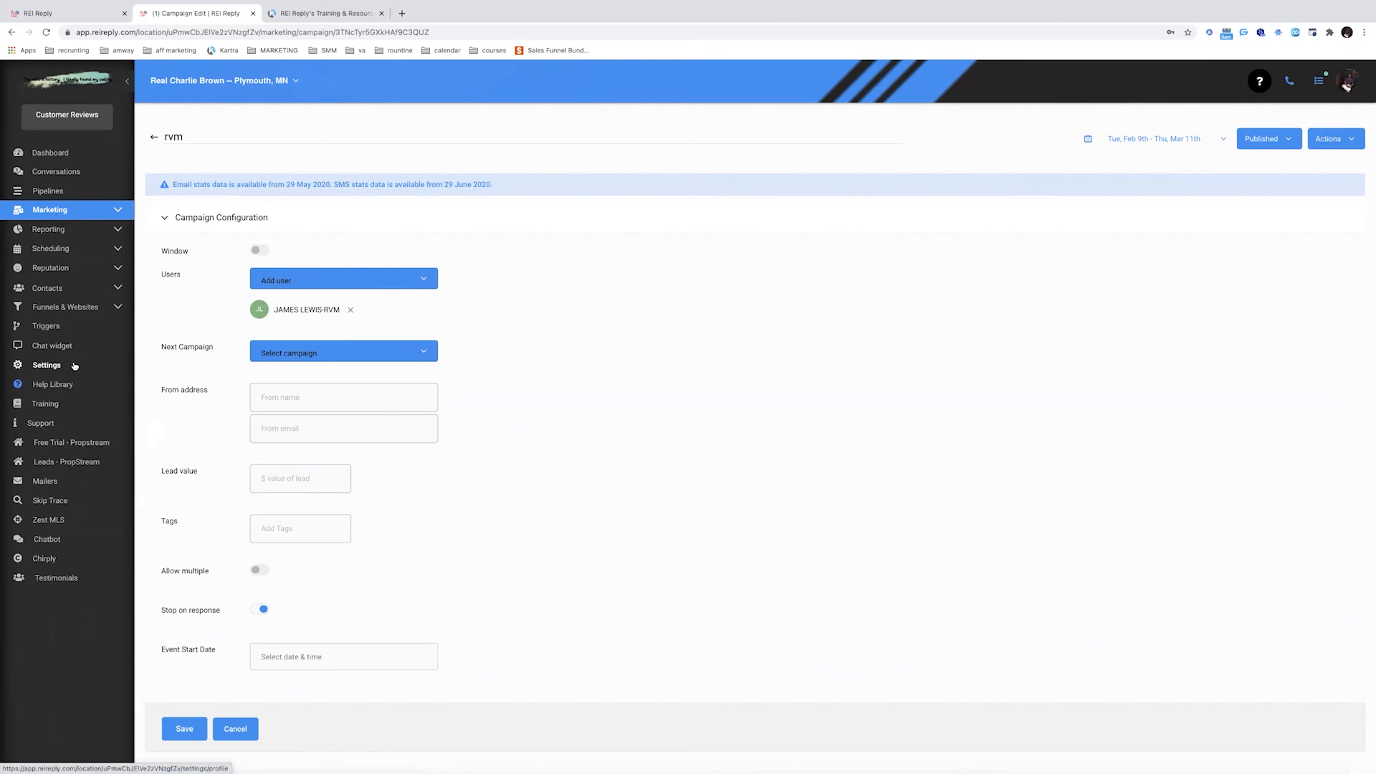
left_click(73, 365)
left_click(765, 150)
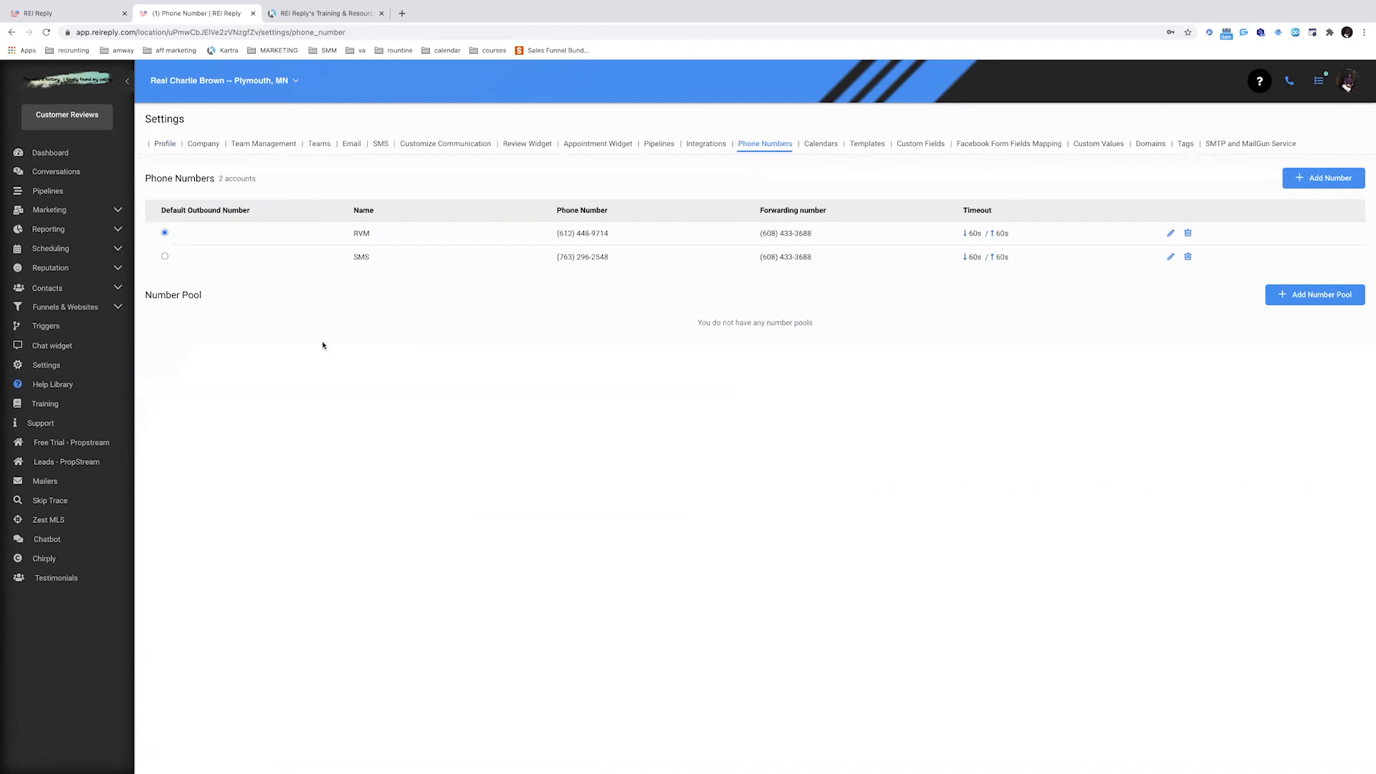
Confirm the -RVM user's inbound number is RVM without saving, then reopen Marketing > Campaigns
left_click(264, 144)
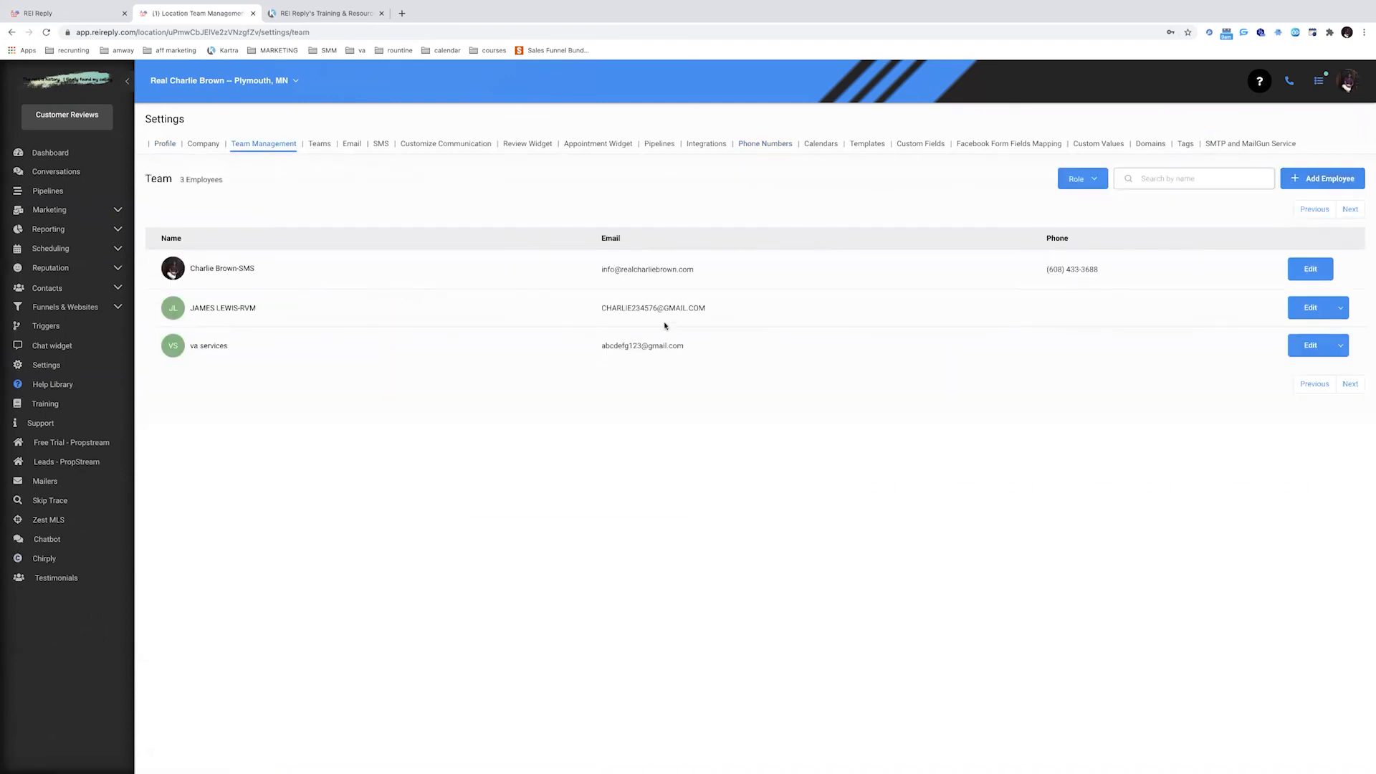
left_click(1309, 313)
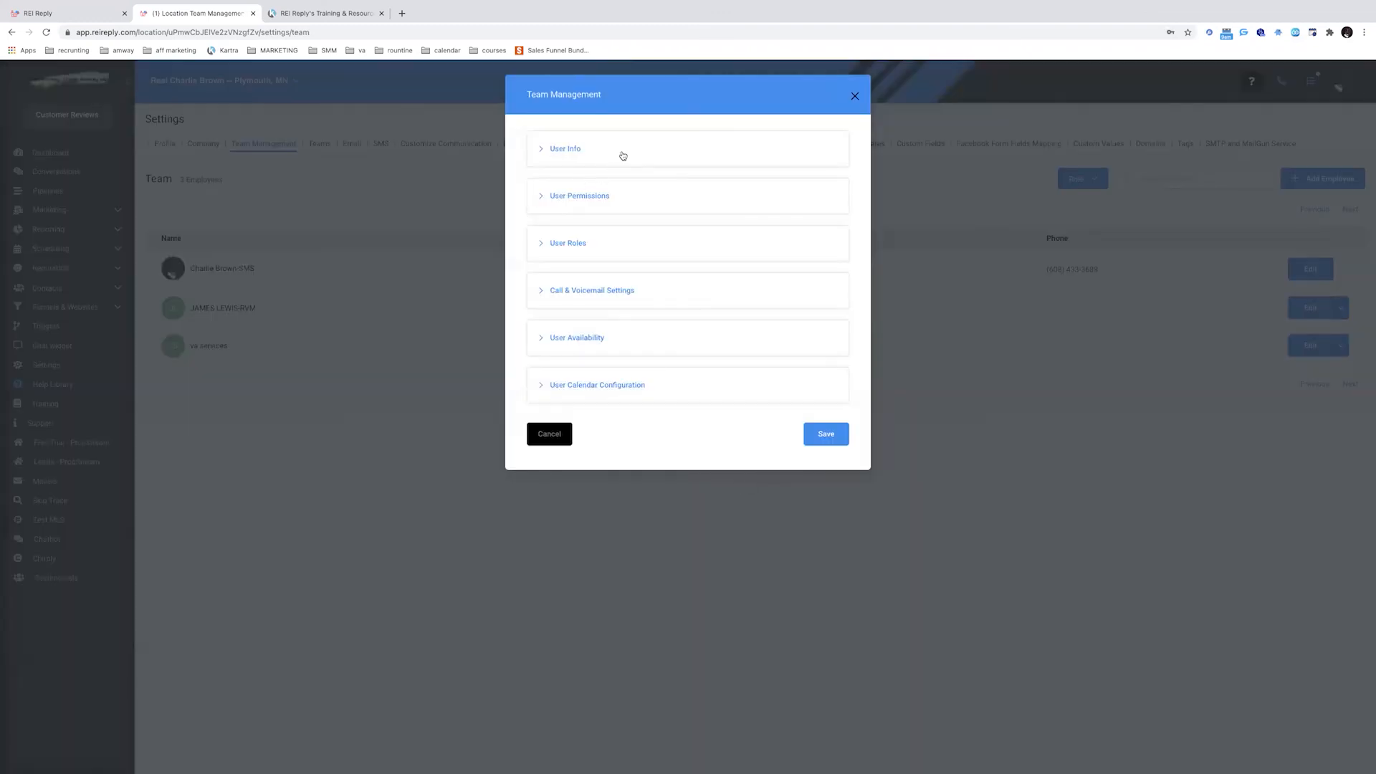
left_click(620, 152)
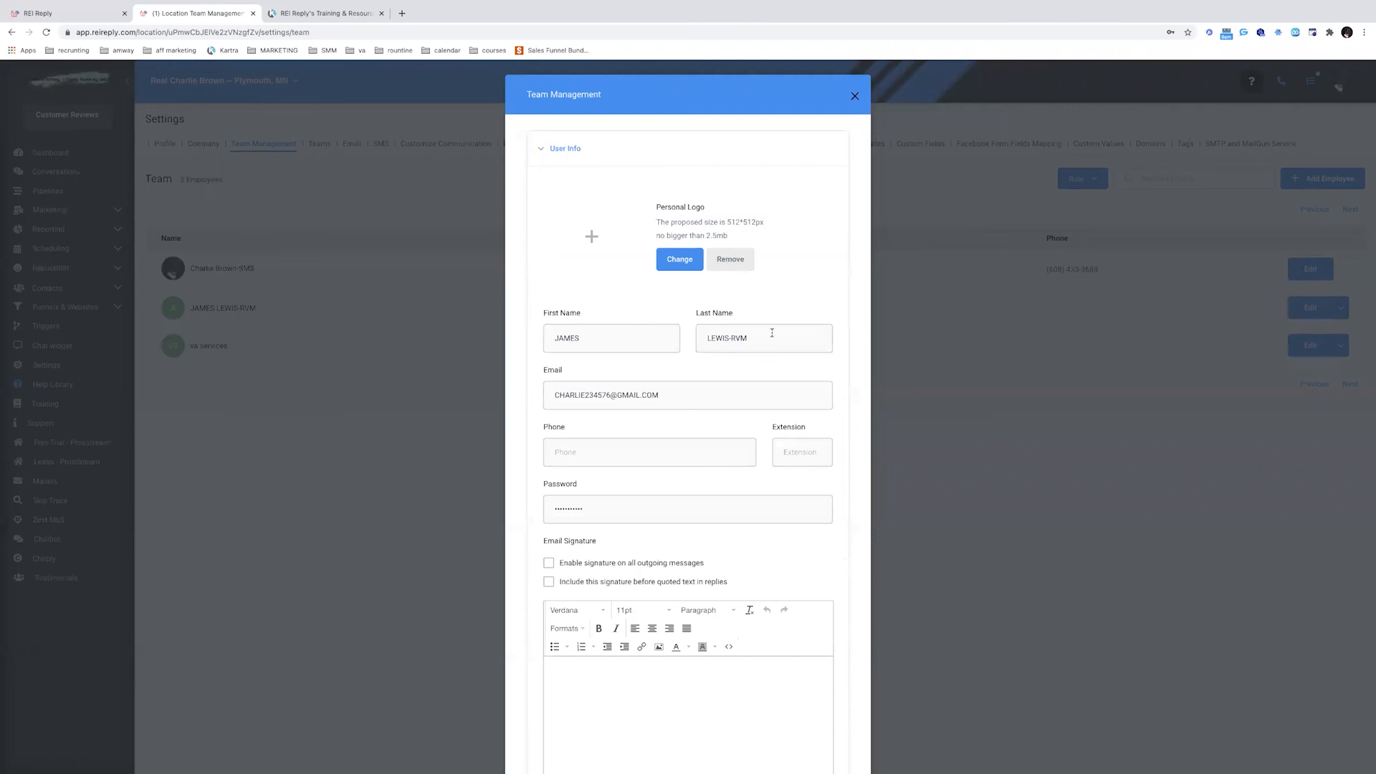
scroll(670, 364, "down", 6)
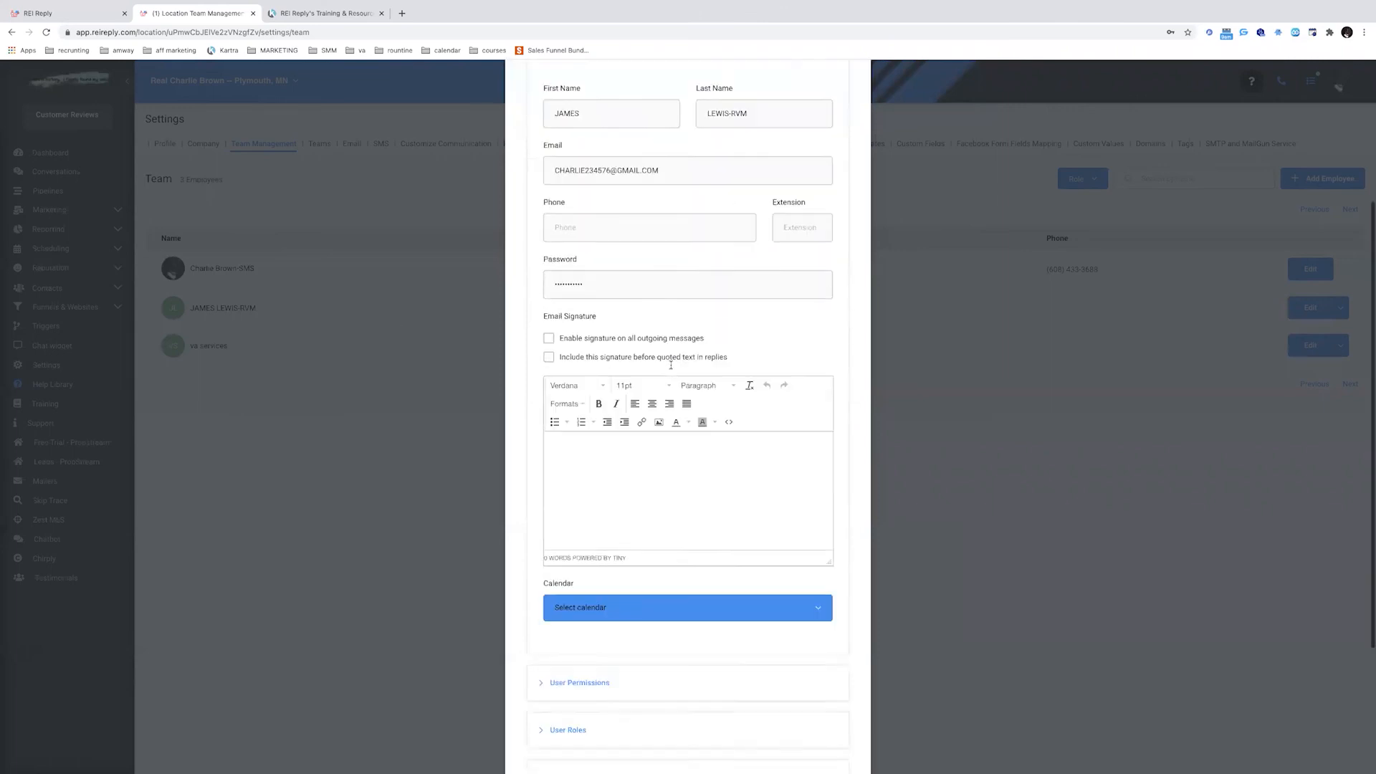
left_click(630, 580)
scroll(645, 502, "down", 2)
scroll(638, 528, "down", 1)
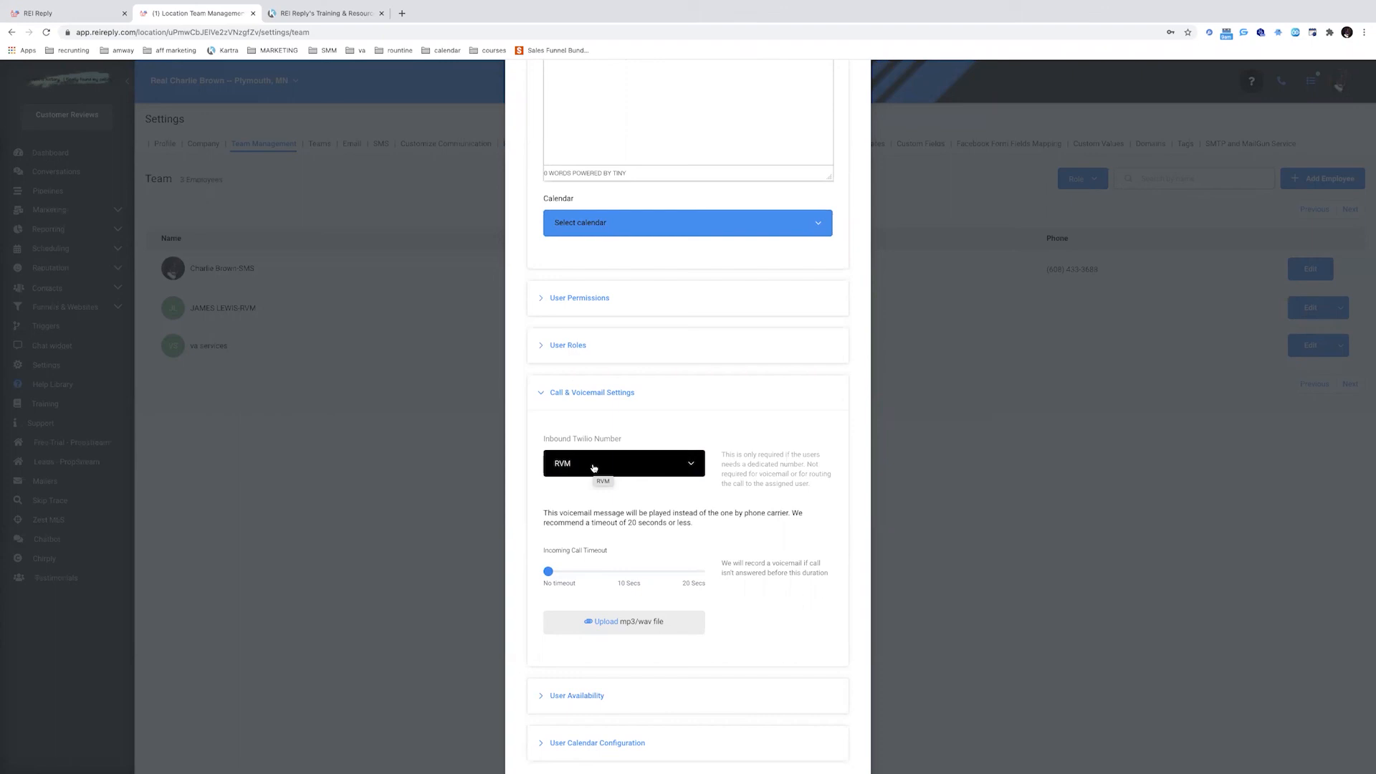
scroll(638, 545, "down", 3)
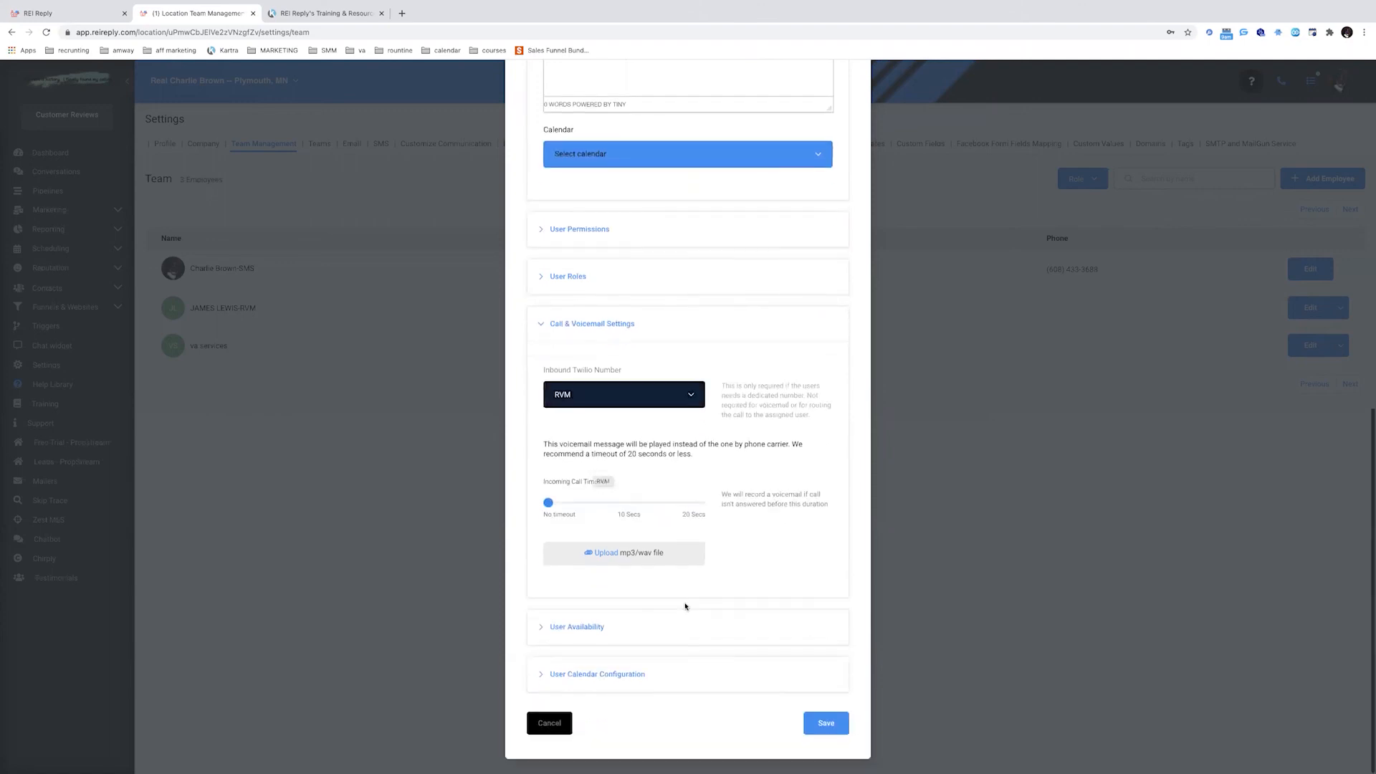
left_click(563, 730)
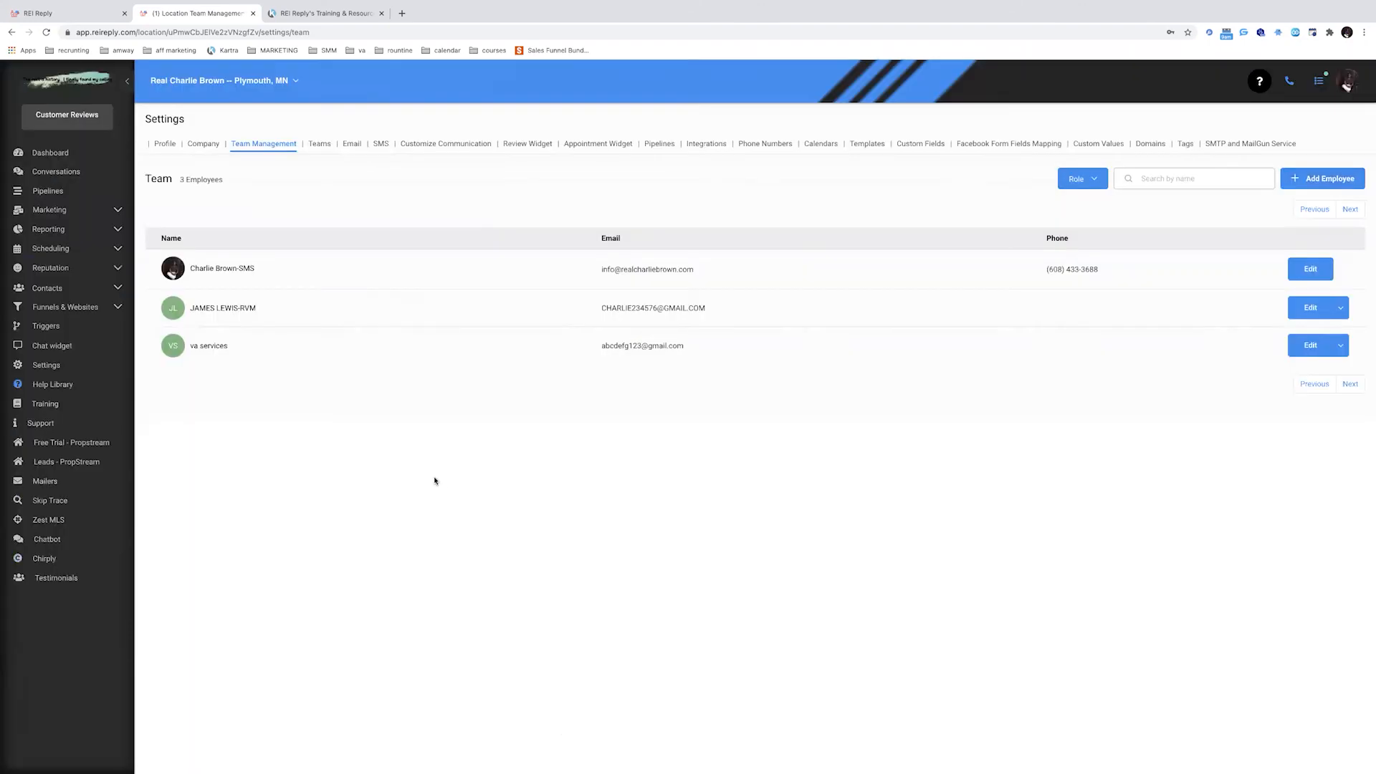
left_click(50, 209)
left_click(35, 235)
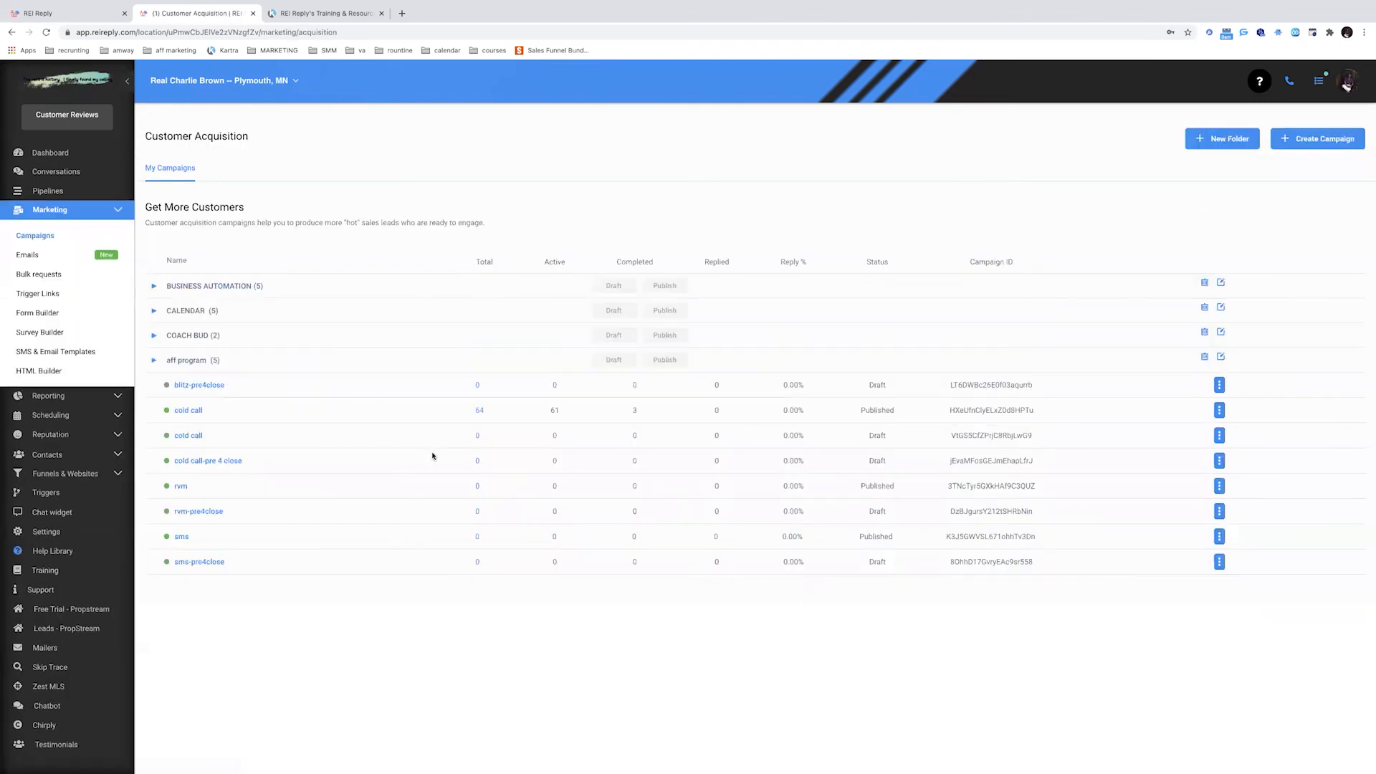